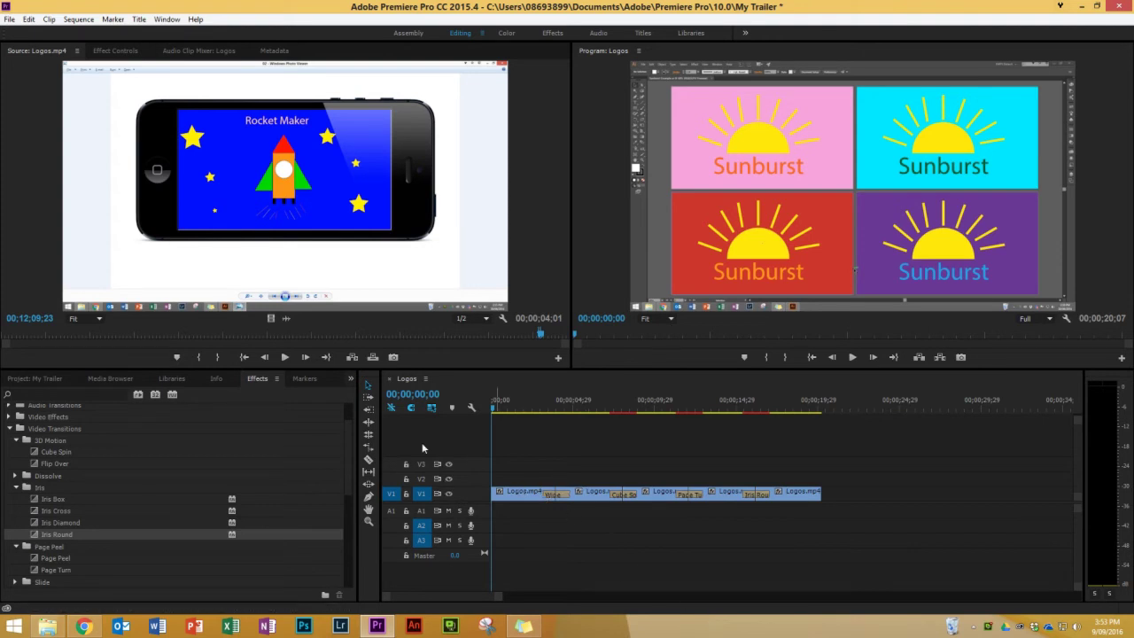
Step: Shift all V1 clips later to leave a gap at the start, then put the playhead at 00;00;02;19
left_click(363, 384)
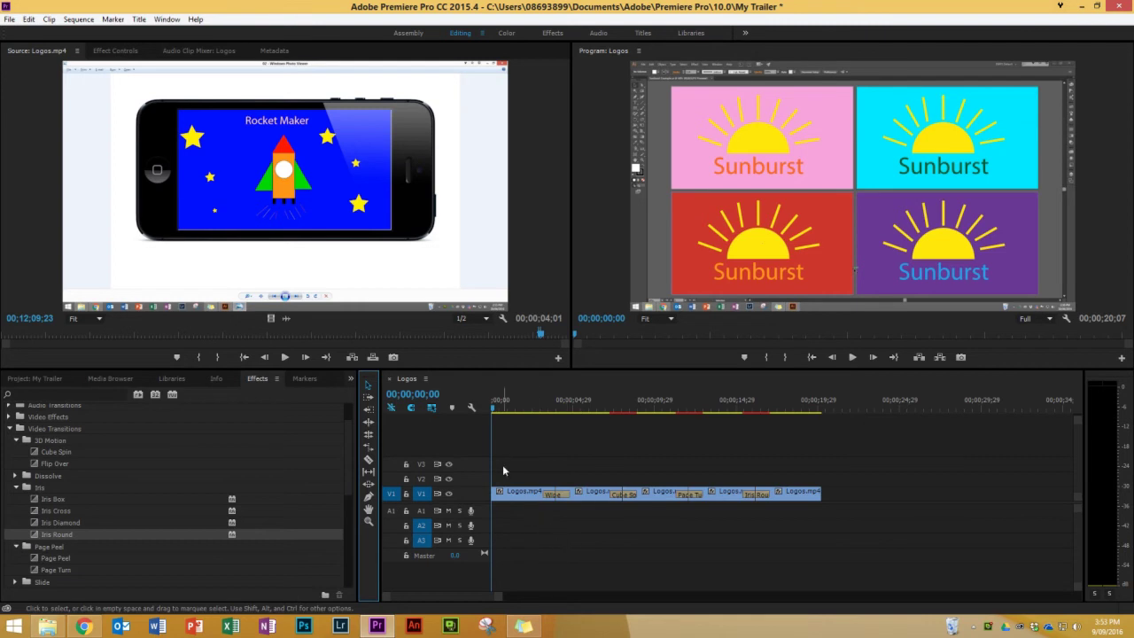
left_click_drag(502, 464, 843, 524)
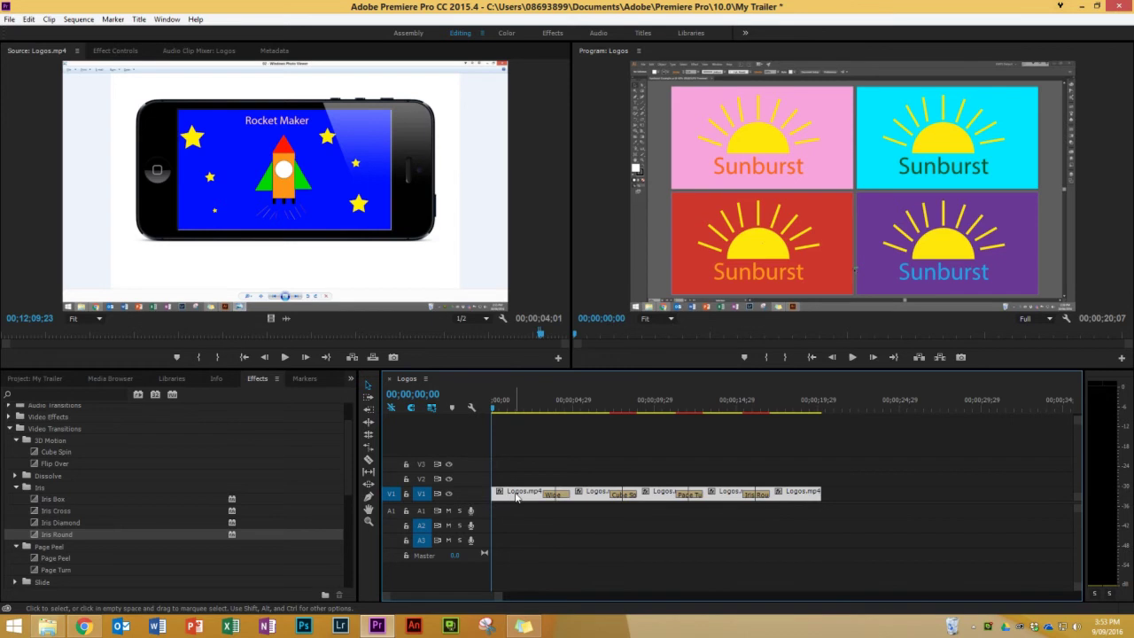
left_click_drag(517, 498, 600, 495)
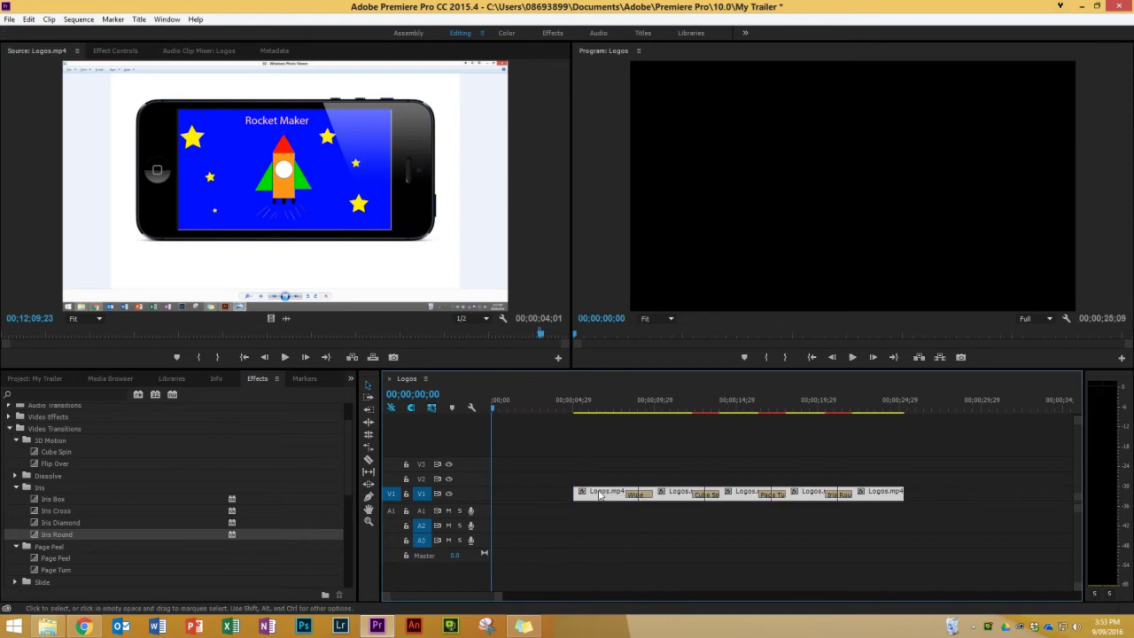
left_click(597, 529)
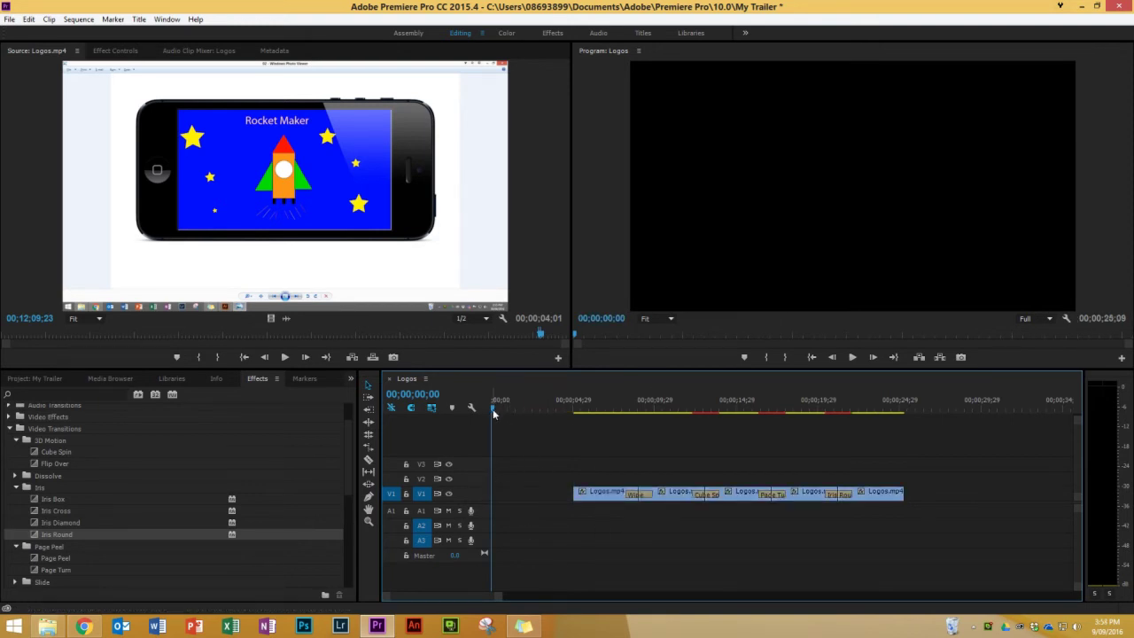
left_click_drag(500, 410, 486, 442)
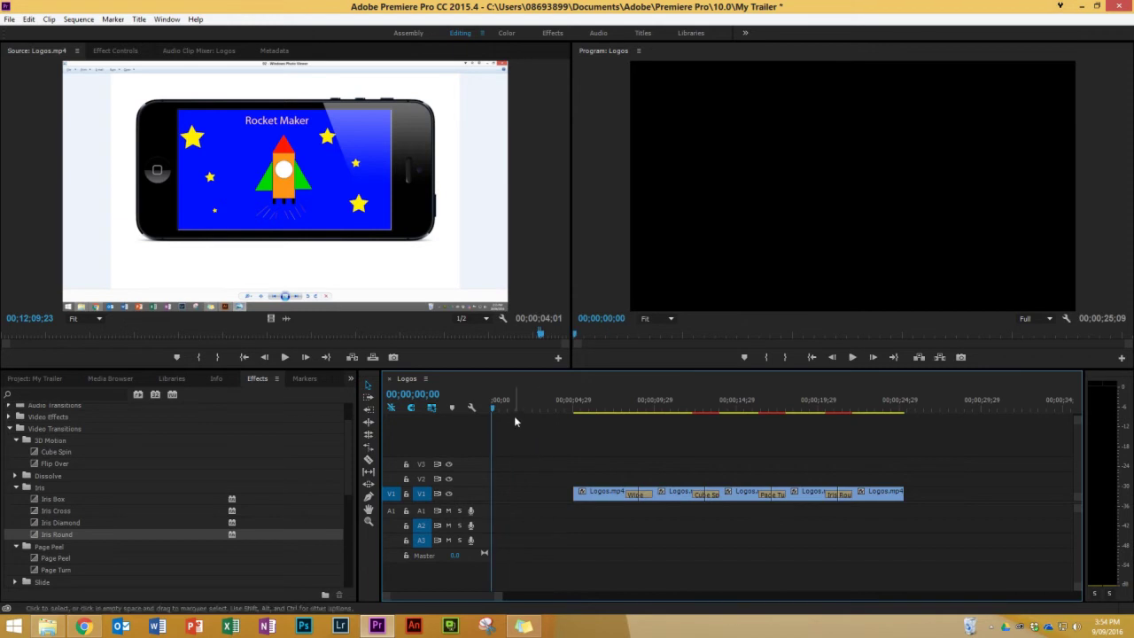
Step: Create a new title named 'Begin' from File > New > Title
left_click(9, 19)
mouse_move(16, 37)
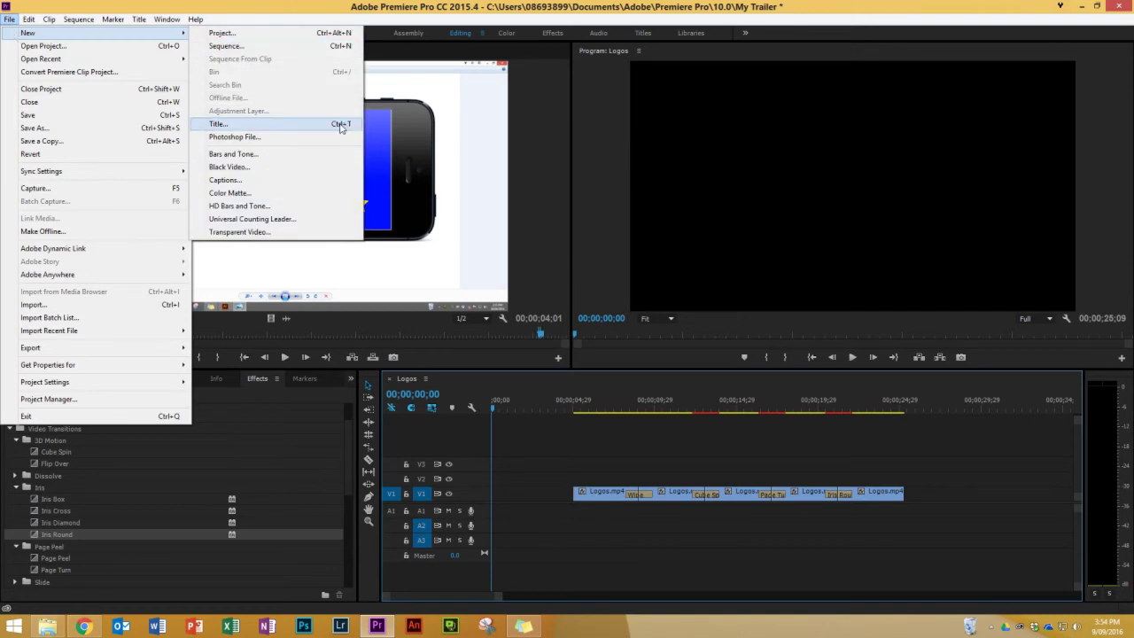
left_click(287, 124)
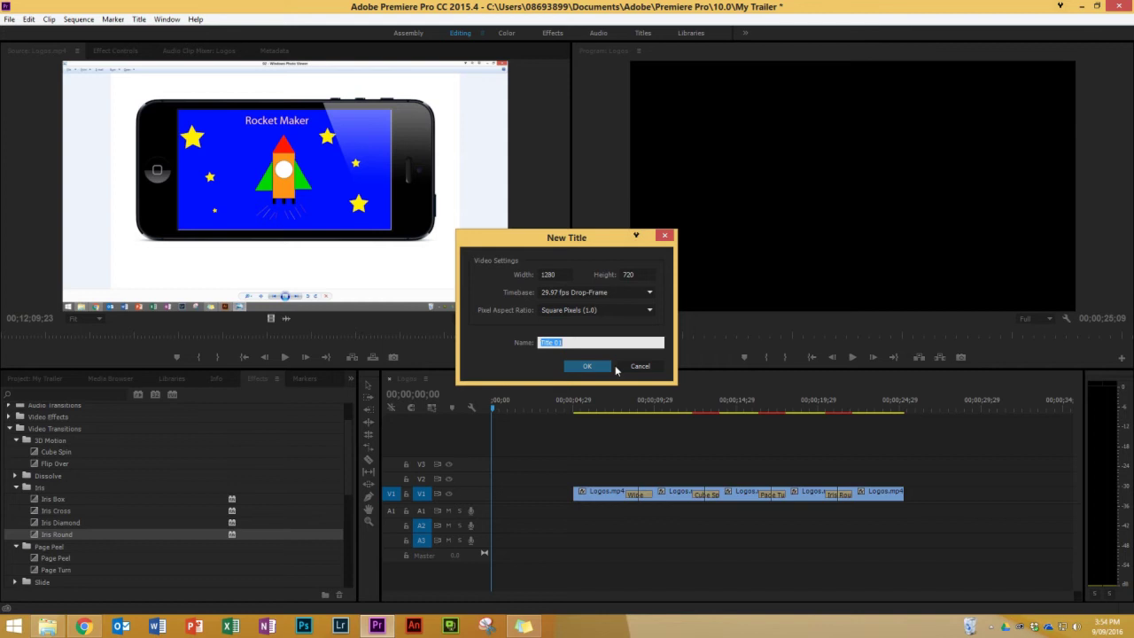
type("Ro")
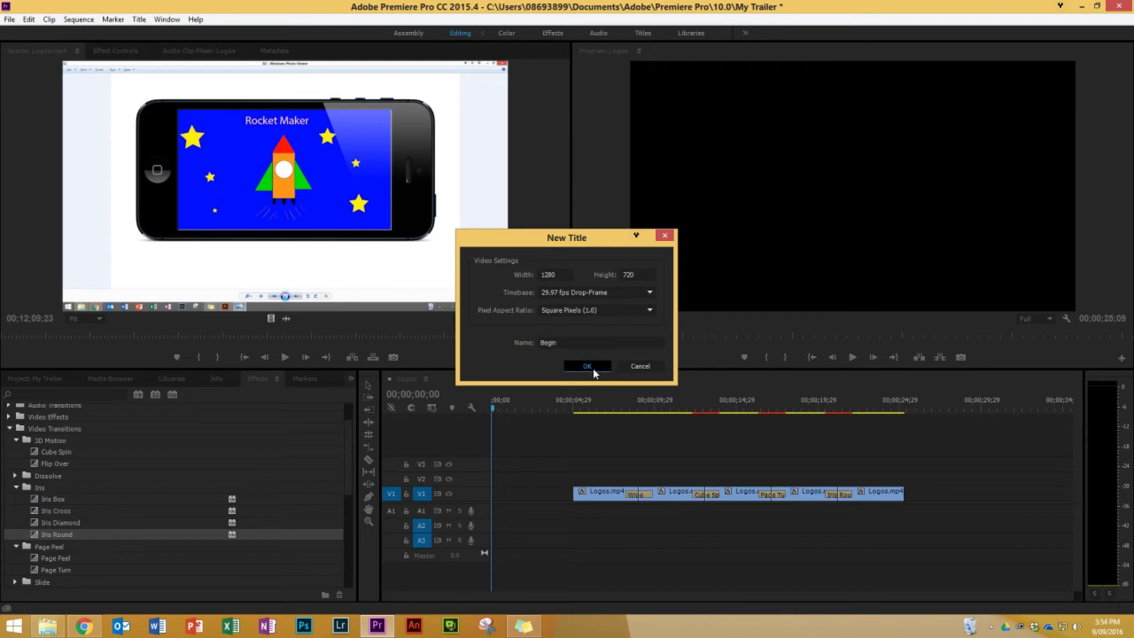
left_click(593, 367)
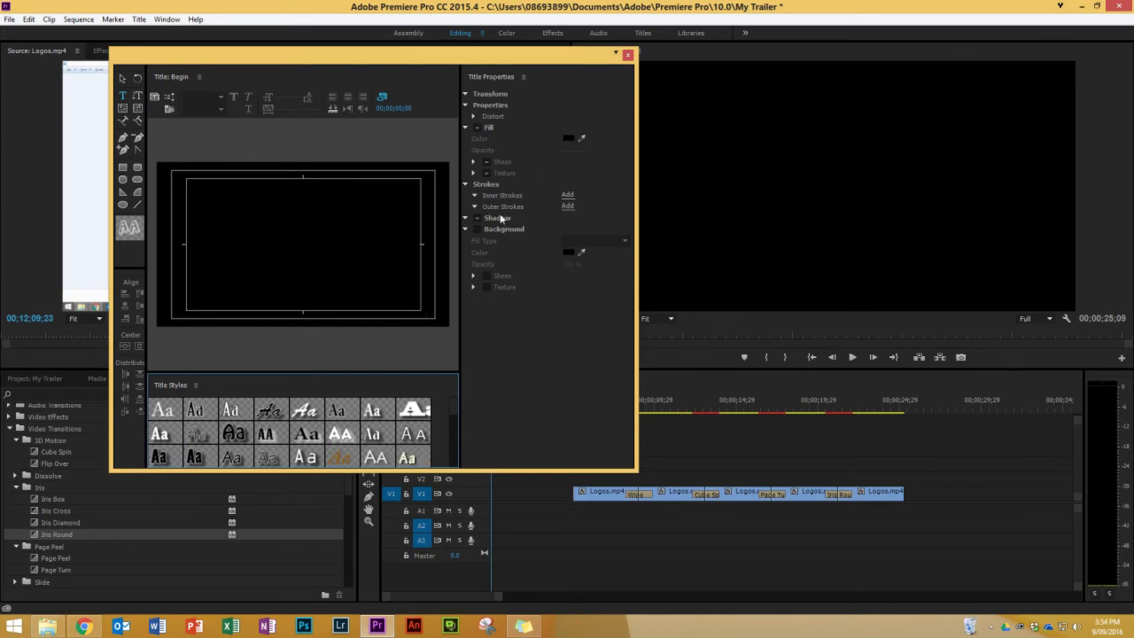
Step: Type the two-line title text 'LOGOS IN' / 'ILLUSTRATOR' on the canvas
left_click(121, 99)
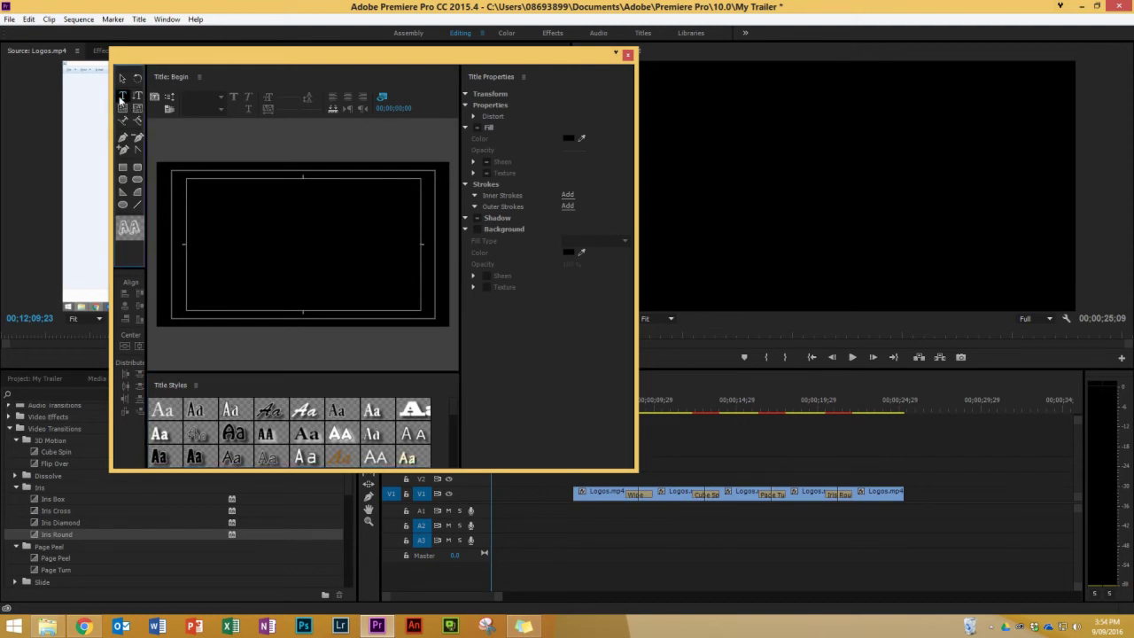
left_click(196, 186)
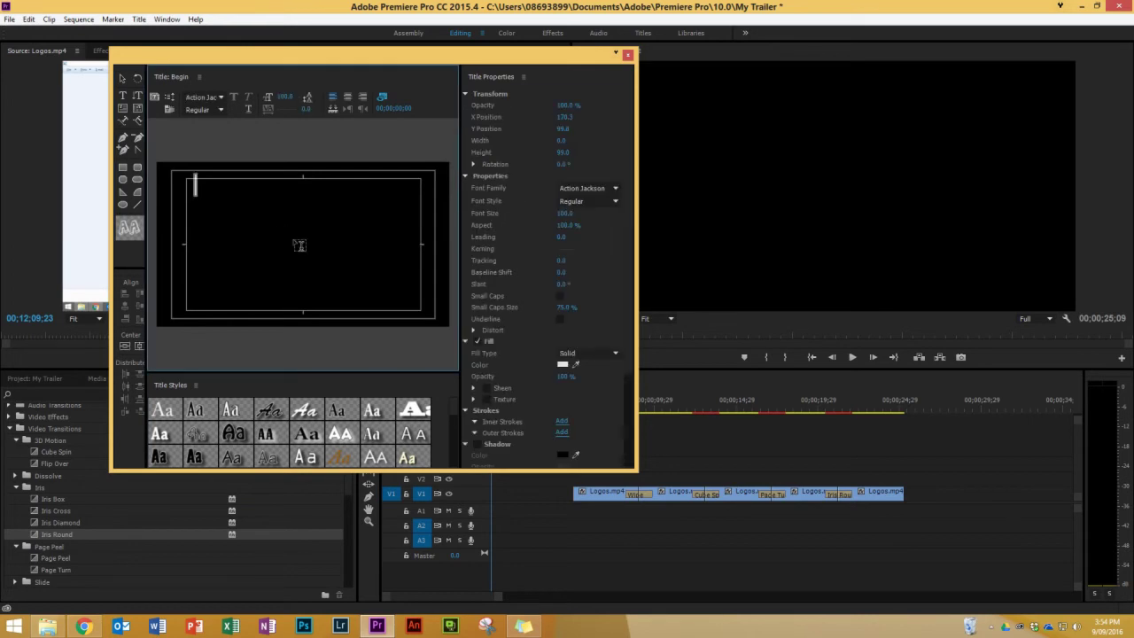
type("LOGOS")
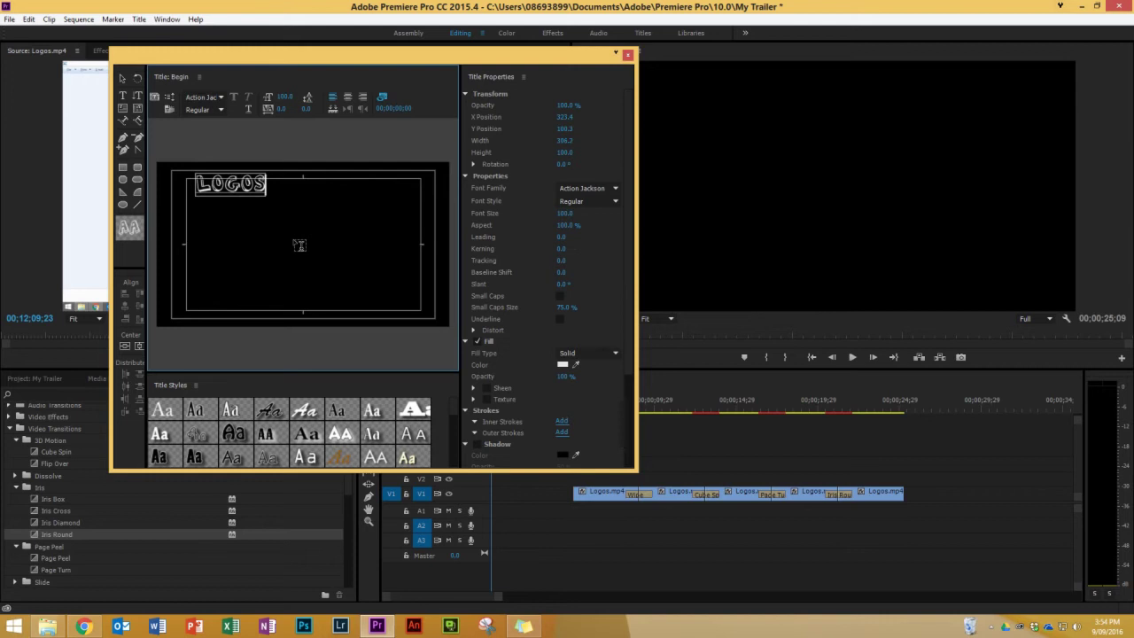
type(" IN")
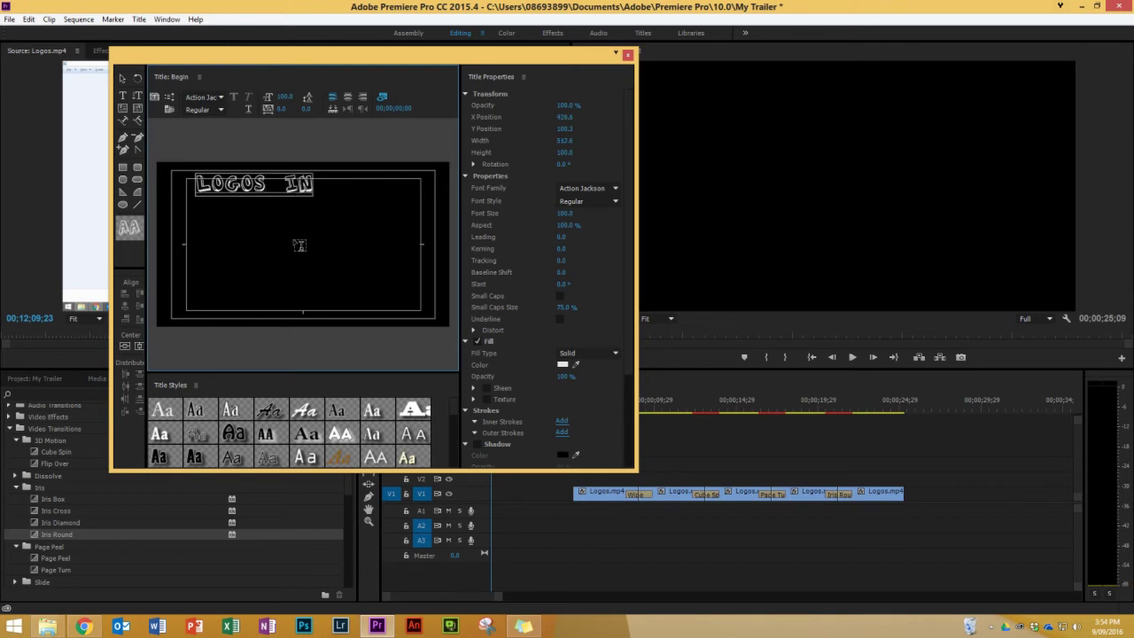
key("Return")
type("ILLUSTRATOR")
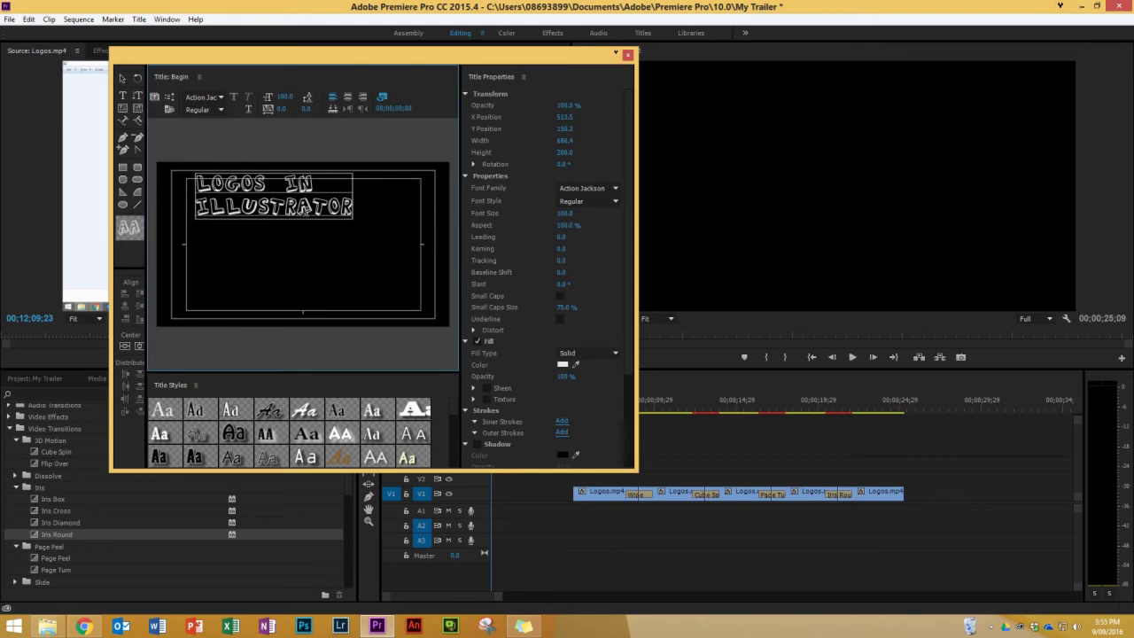
Step: Set the title text's font to Antique Olive Std
left_click(123, 78)
left_click(282, 196)
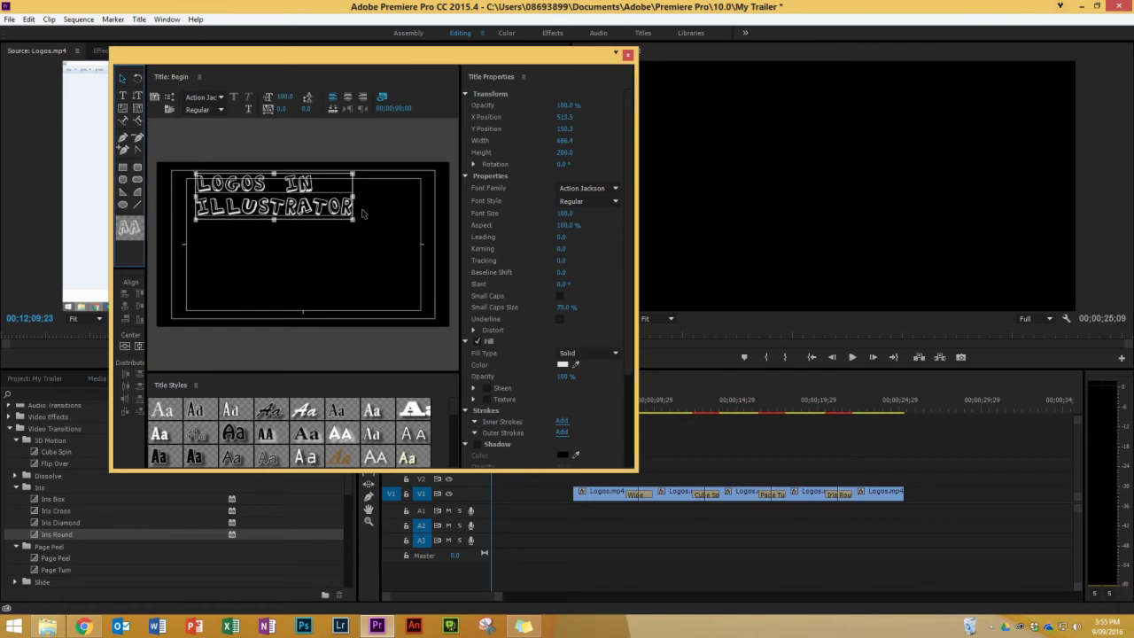
left_click_drag(310, 207, 311, 206)
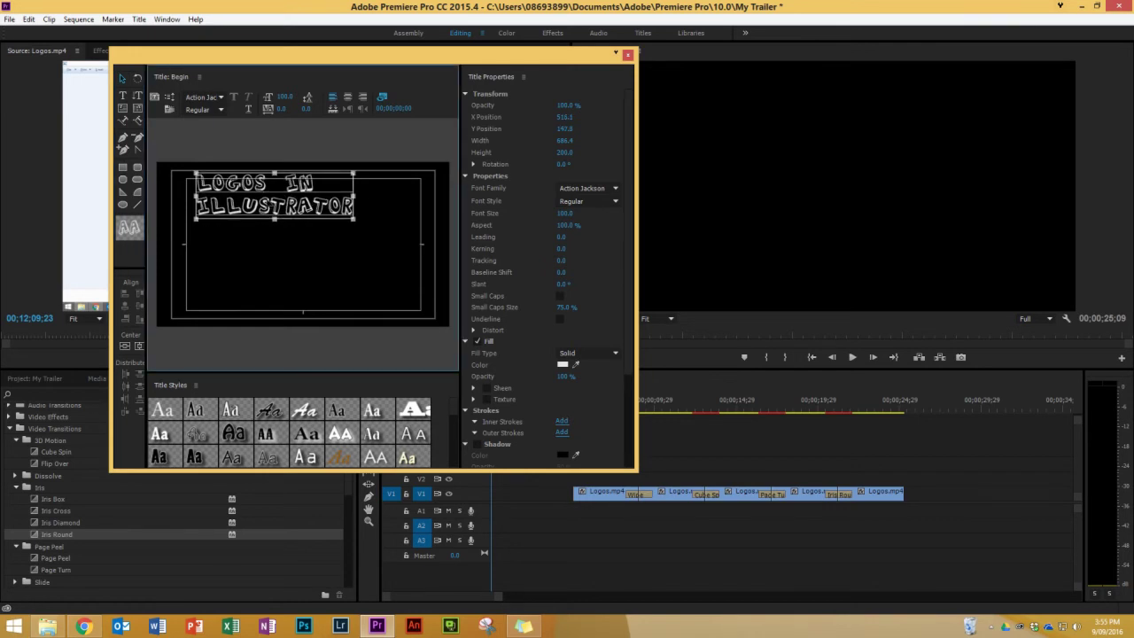
left_click(221, 98)
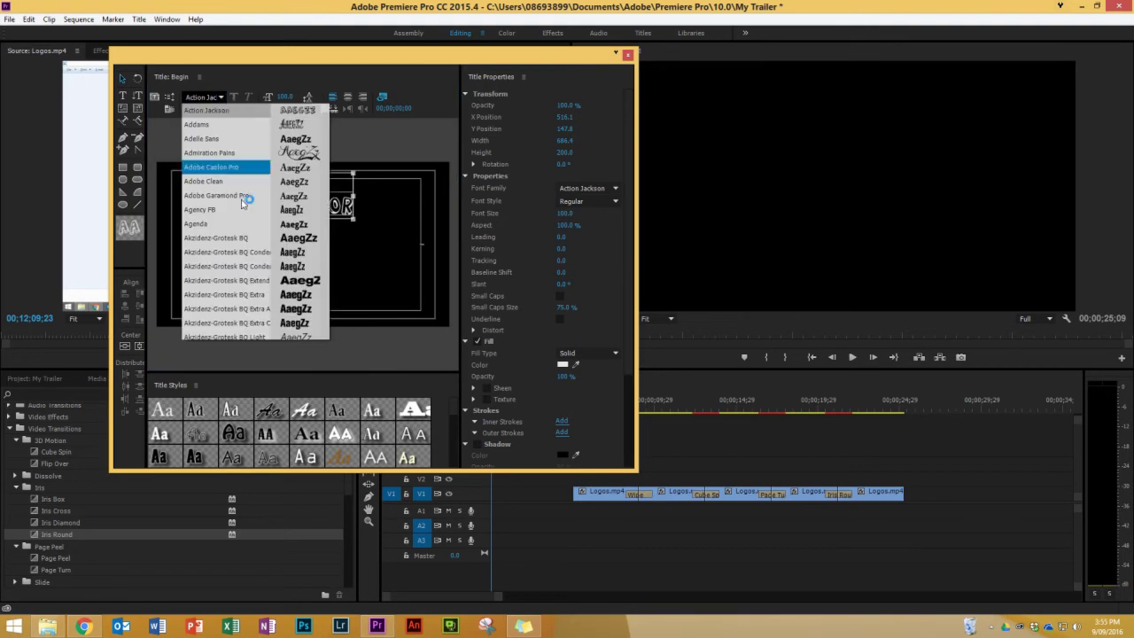
scroll(328, 284, "down", 5)
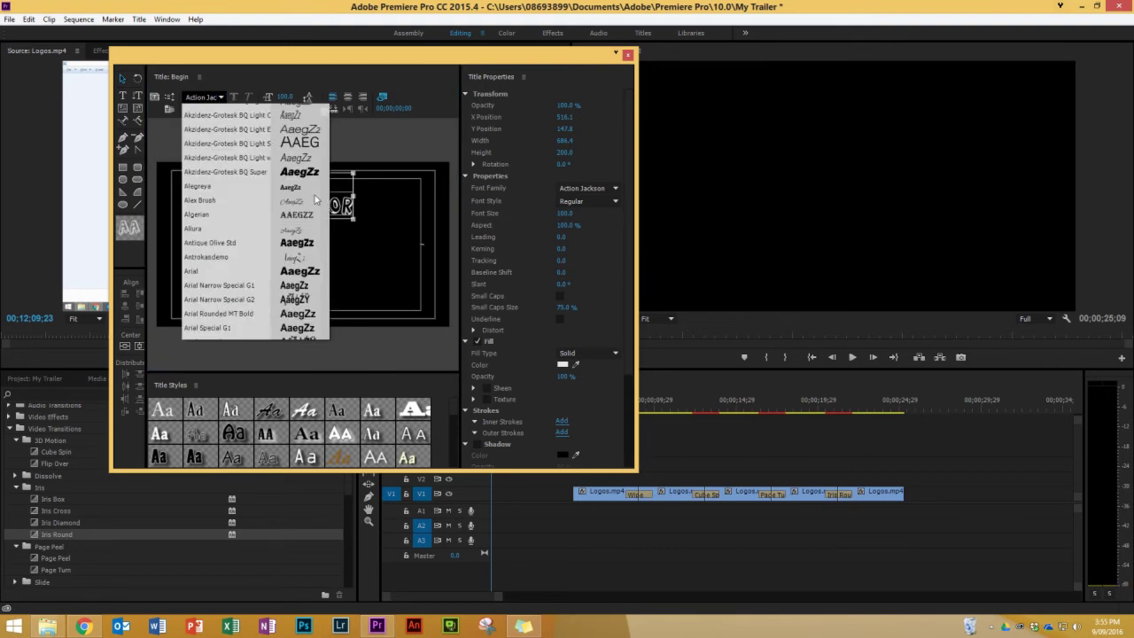
left_click(249, 242)
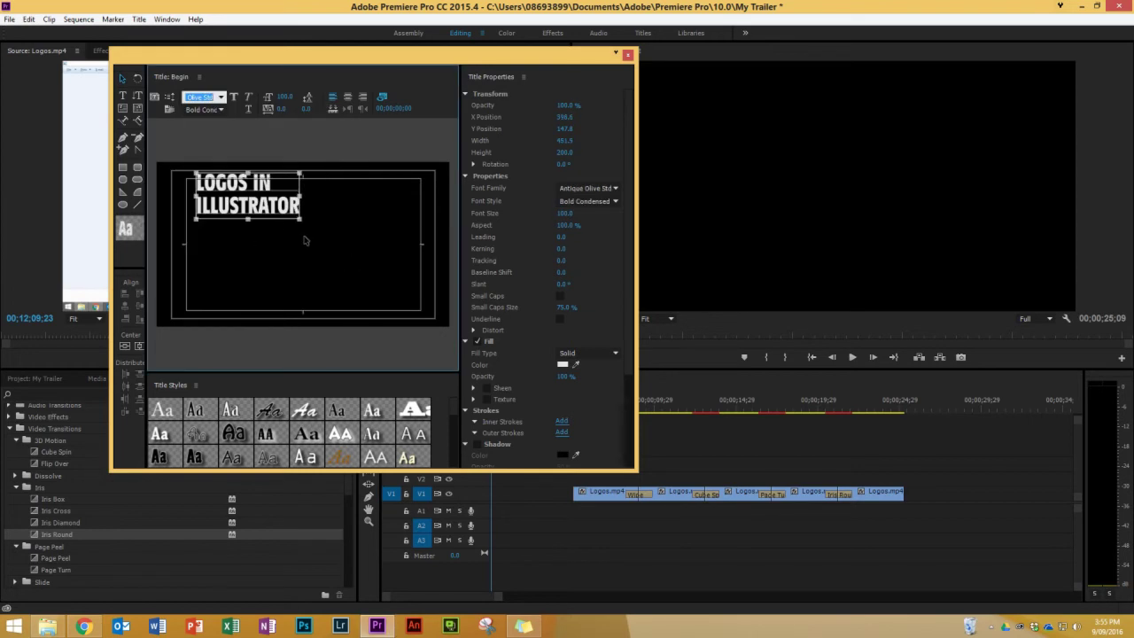
Step: Enlarge the title text box so the text fills the frame
left_click_drag(299, 219, 422, 309)
left_click_drag(196, 241, 184, 241)
left_click_drag(303, 172, 303, 178)
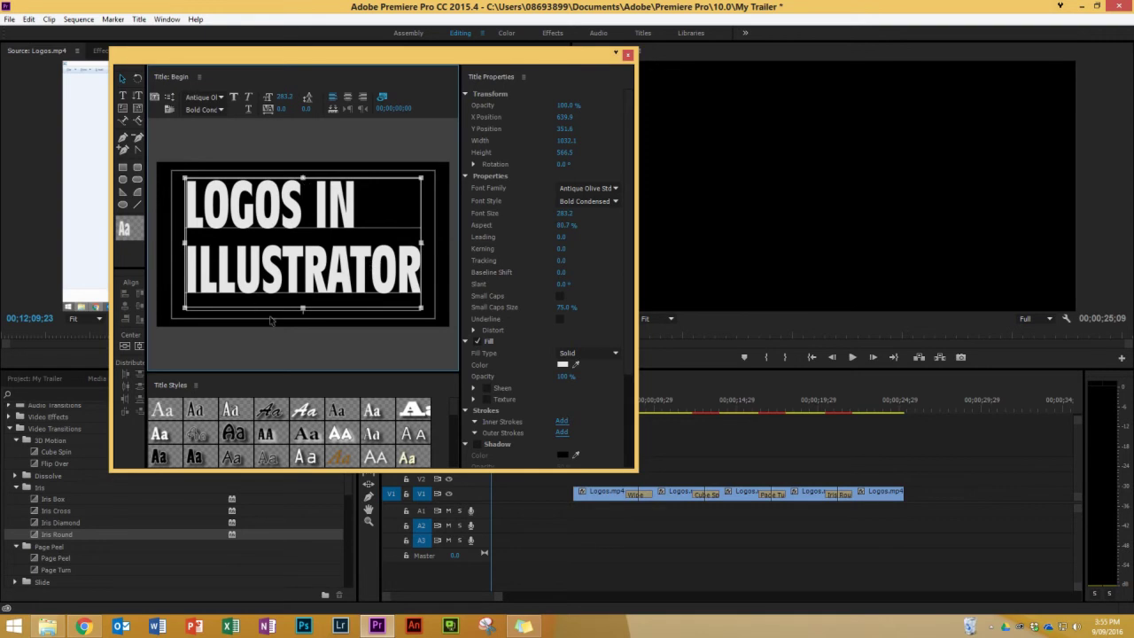
left_click_drag(301, 307, 302, 311)
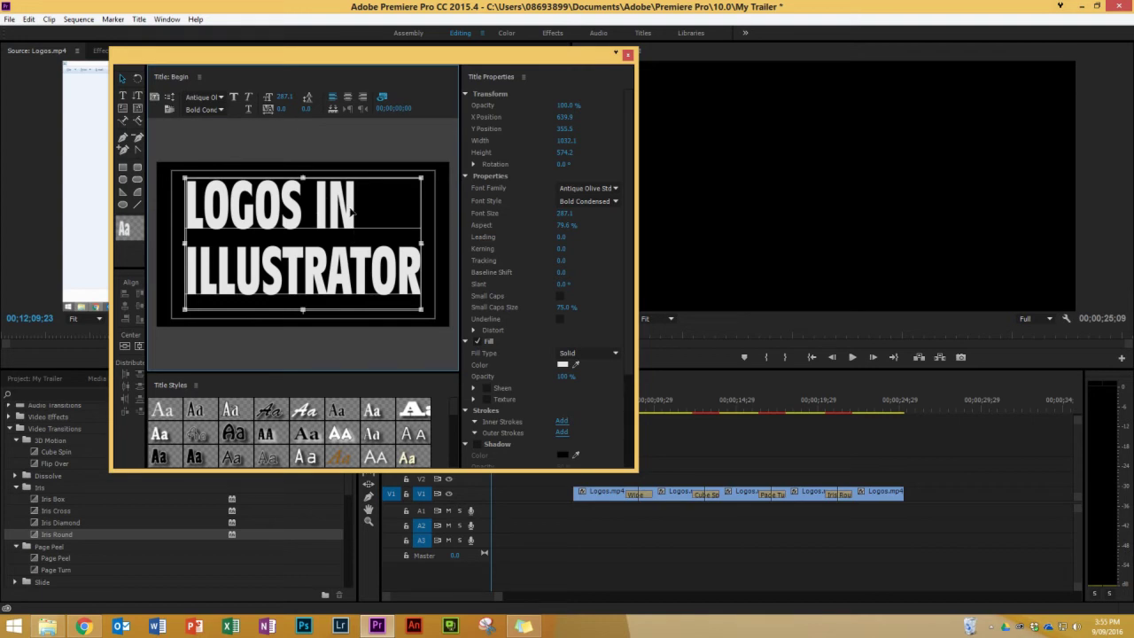
Step: Set kerning 41 on the 'LOGOS IN' line so it matches ILLUSTRATOR's width
left_click(122, 95)
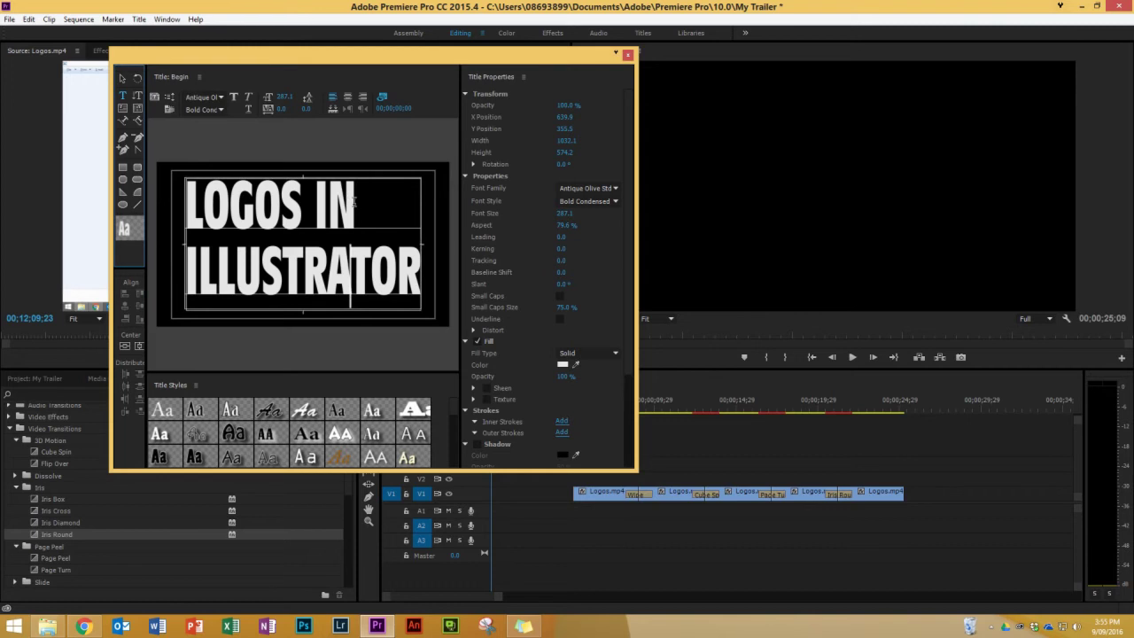
left_click_drag(355, 205, 184, 209)
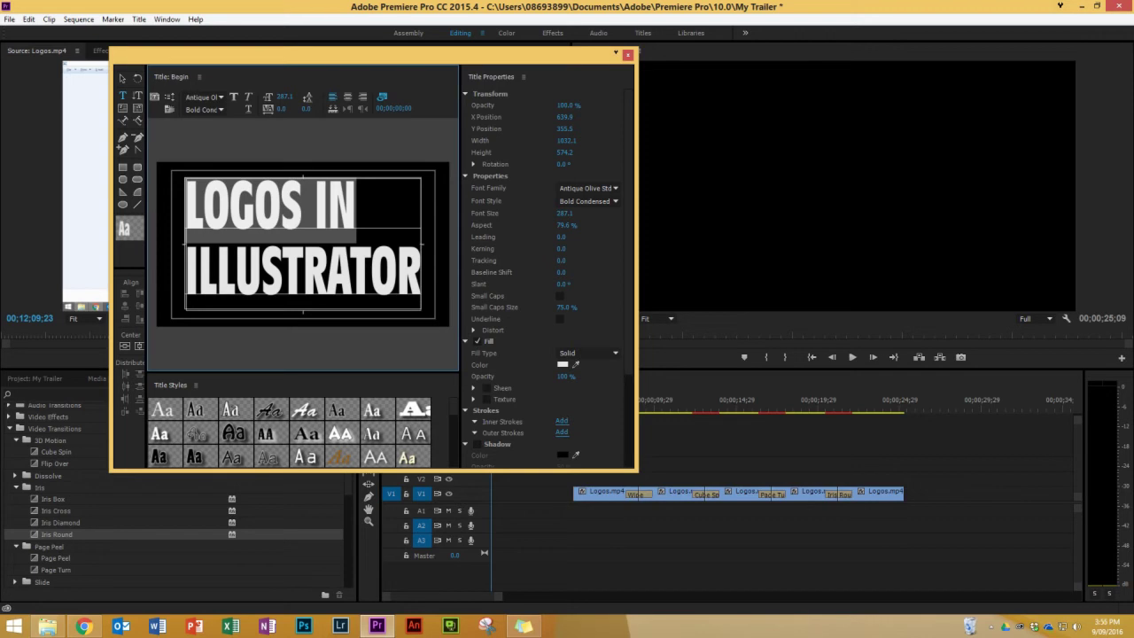
left_click_drag(562, 248, 590, 248)
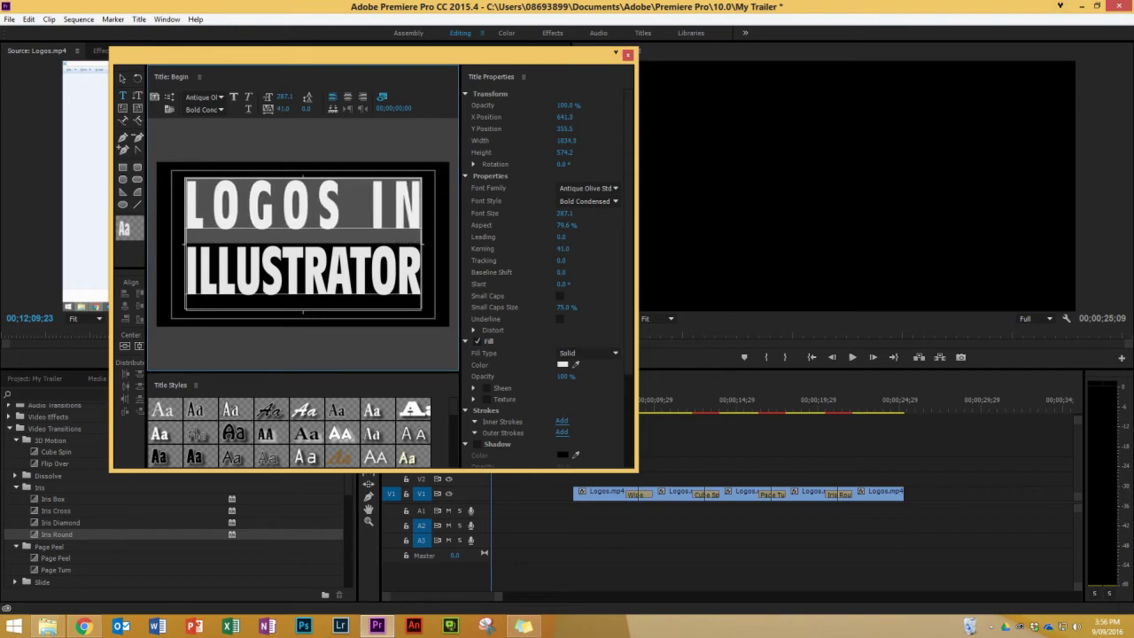
left_click(343, 232)
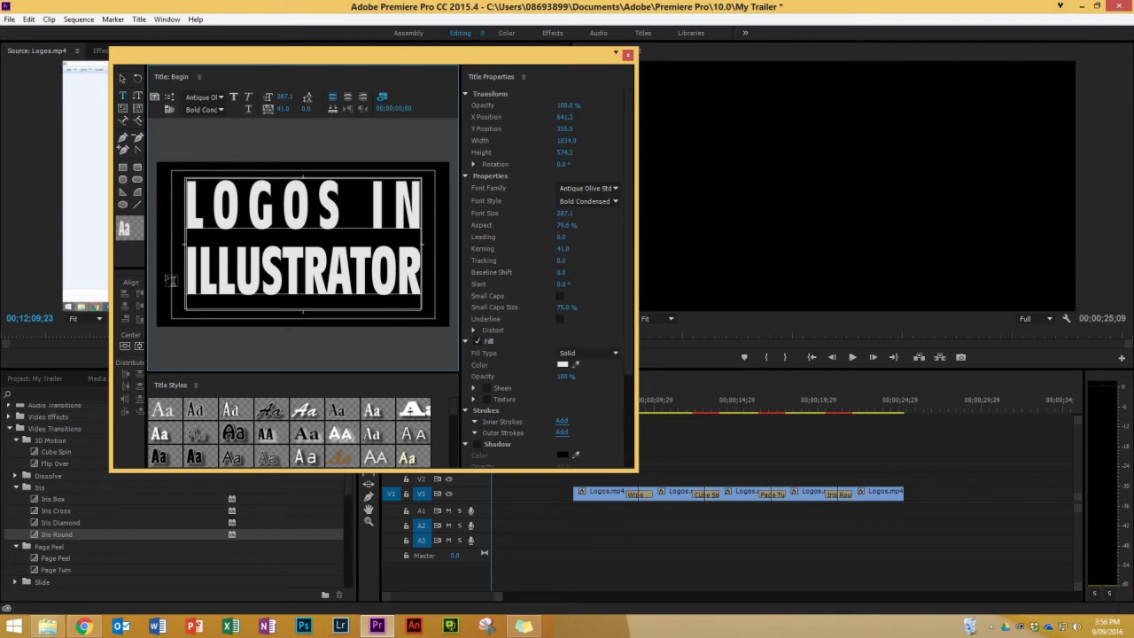
Step: Try peach Myriad Pro, orange-gold outlined and silver-blue slanted title styles on the text
left_click(125, 83)
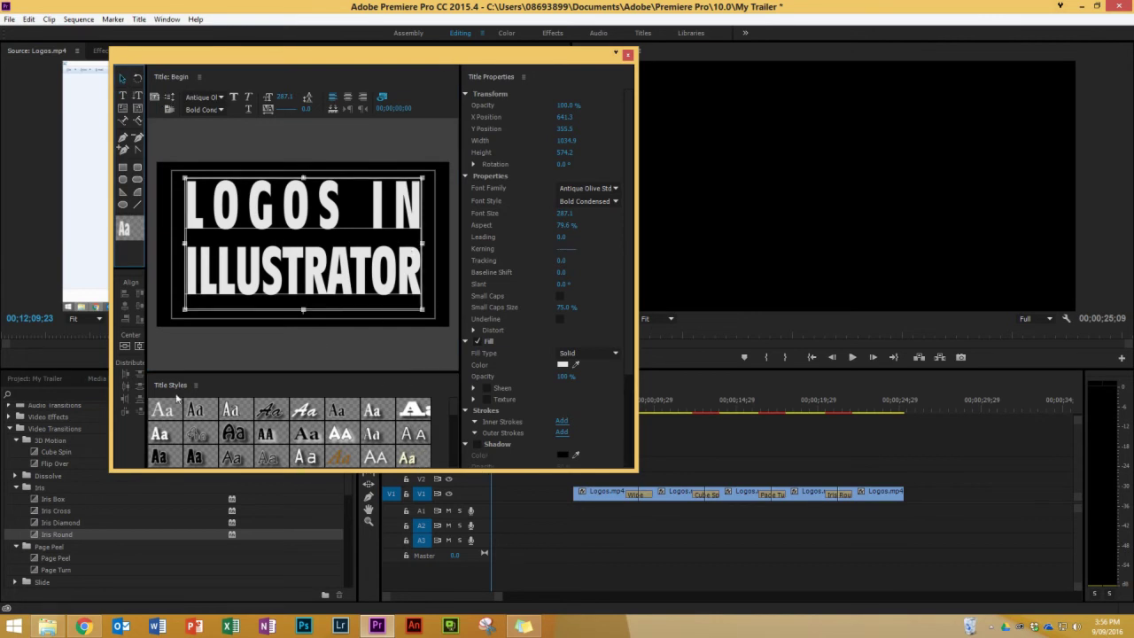
left_click_drag(454, 405, 456, 455)
left_click(240, 430)
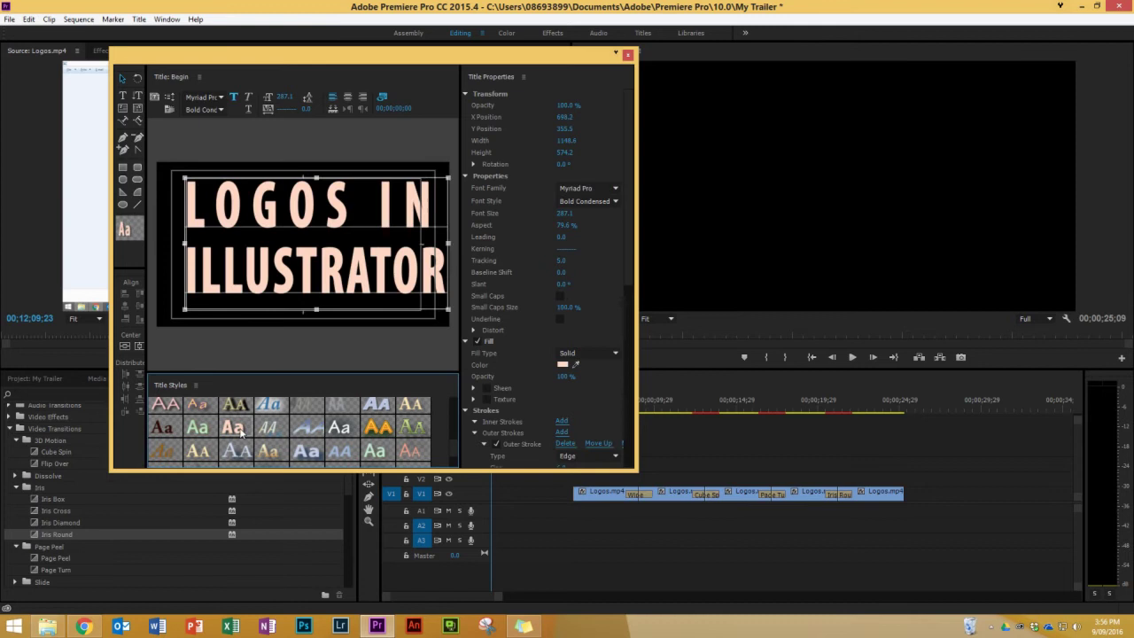
left_click(377, 432)
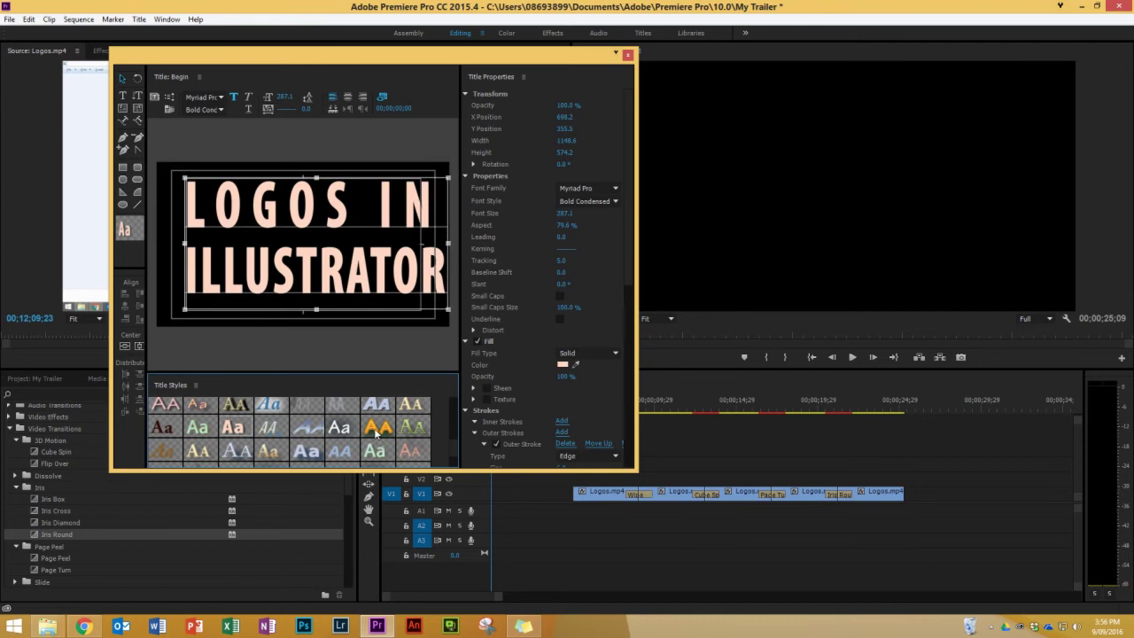
left_click(303, 431)
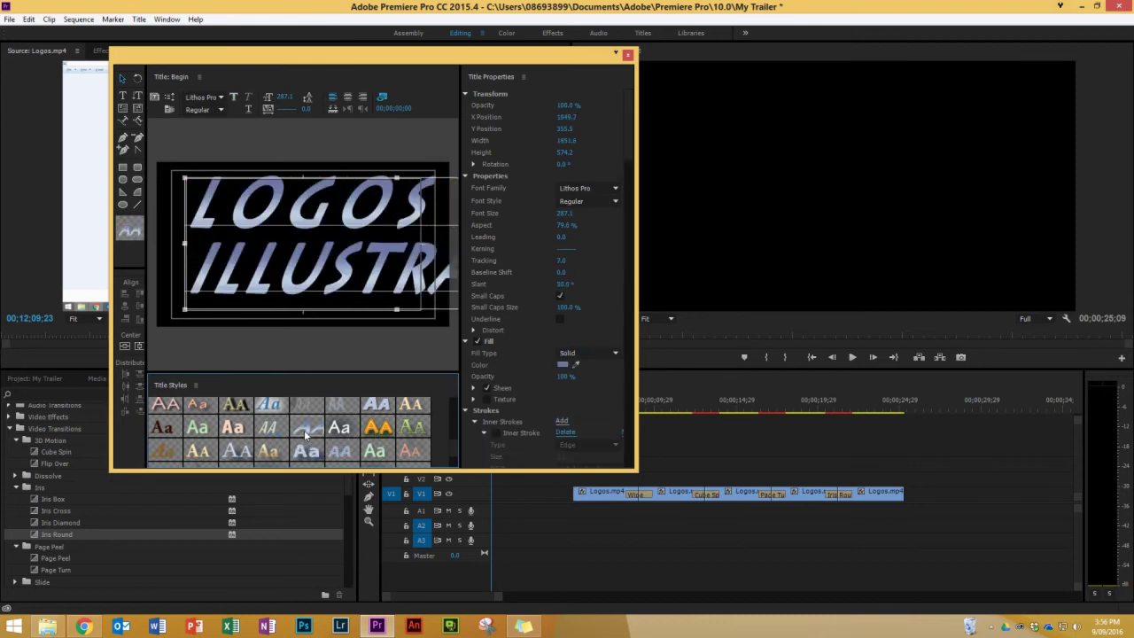
Step: Undo the style changes to restore the plain white Antique Olive text
left_click(30, 18)
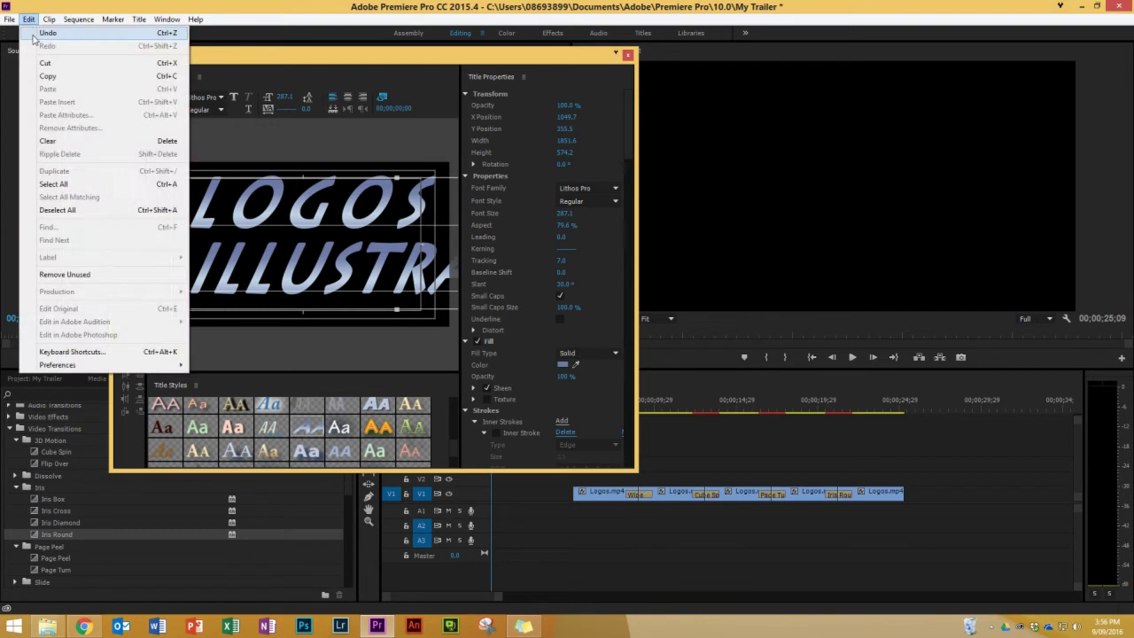
left_click(37, 33)
left_click(28, 18)
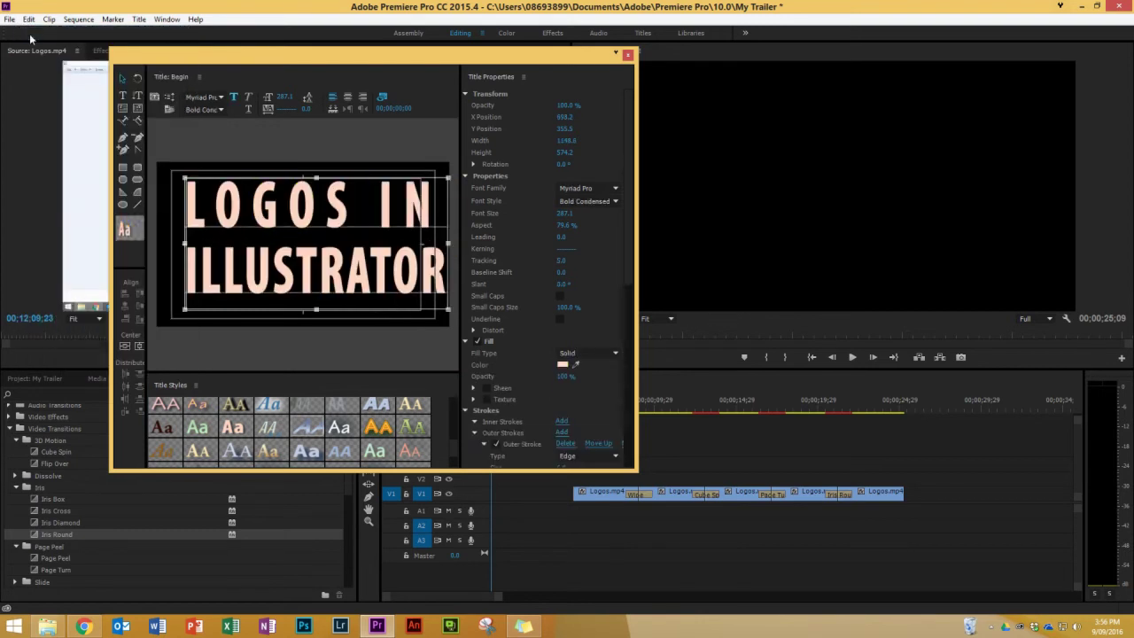
left_click(28, 18)
left_click(33, 36)
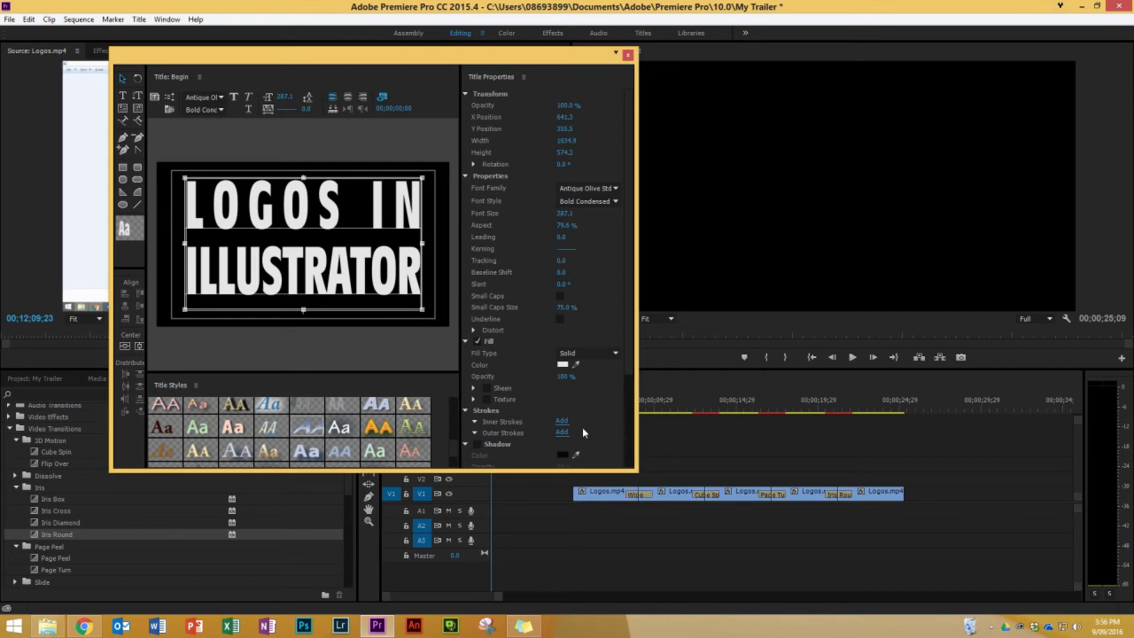
Step: Choose yellow-green CEEB2C in the text fill Color Picker
left_click(563, 366)
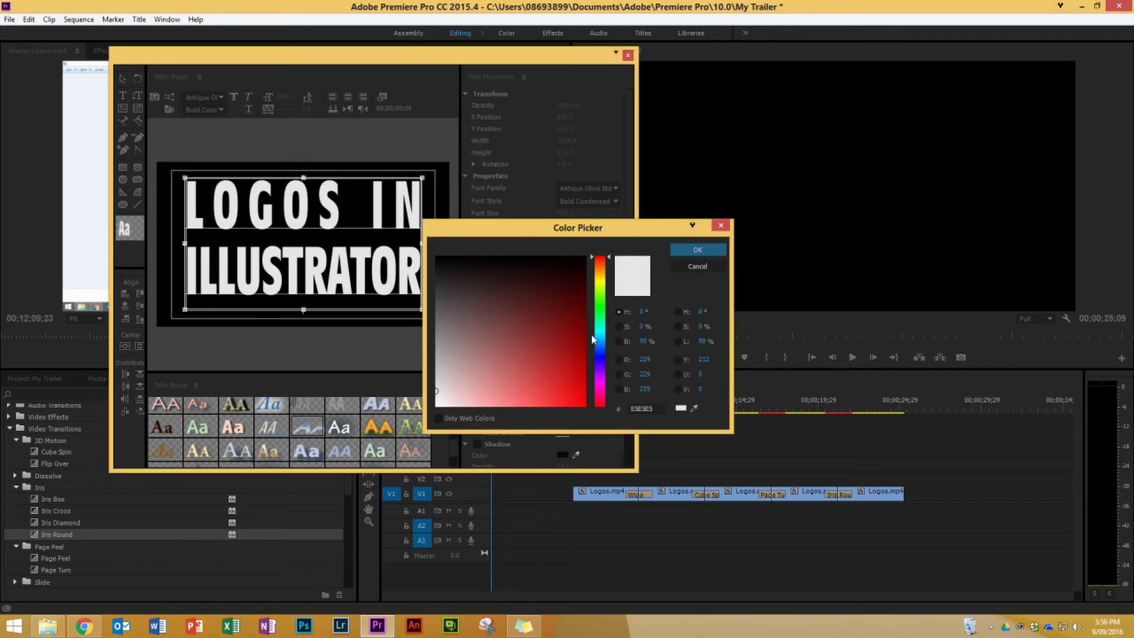
left_click(601, 284)
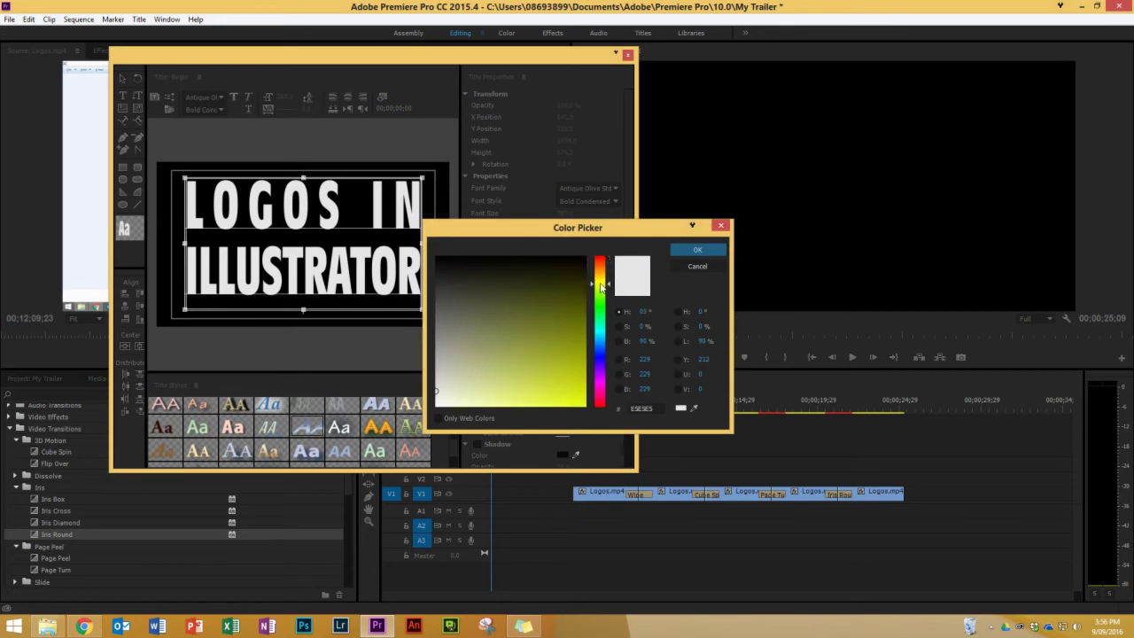
left_click(574, 368)
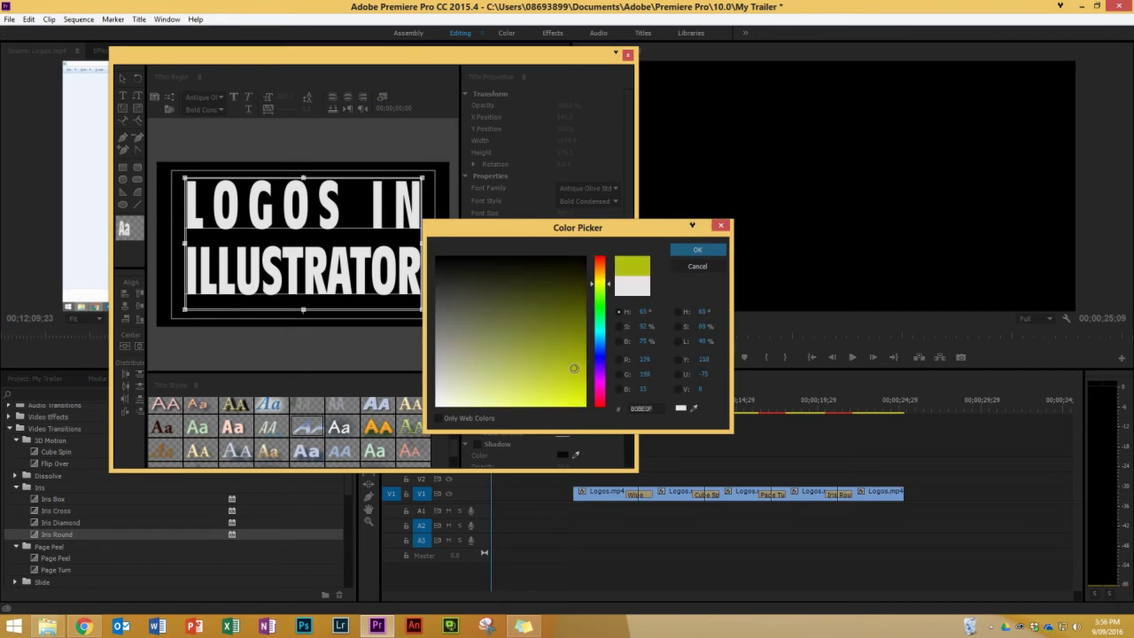
left_click(600, 307)
left_click_drag(602, 296, 601, 286)
mouse_move(584, 381)
left_mouse_down()
mouse_move(576, 399)
mouse_move(557, 394)
left_mouse_up()
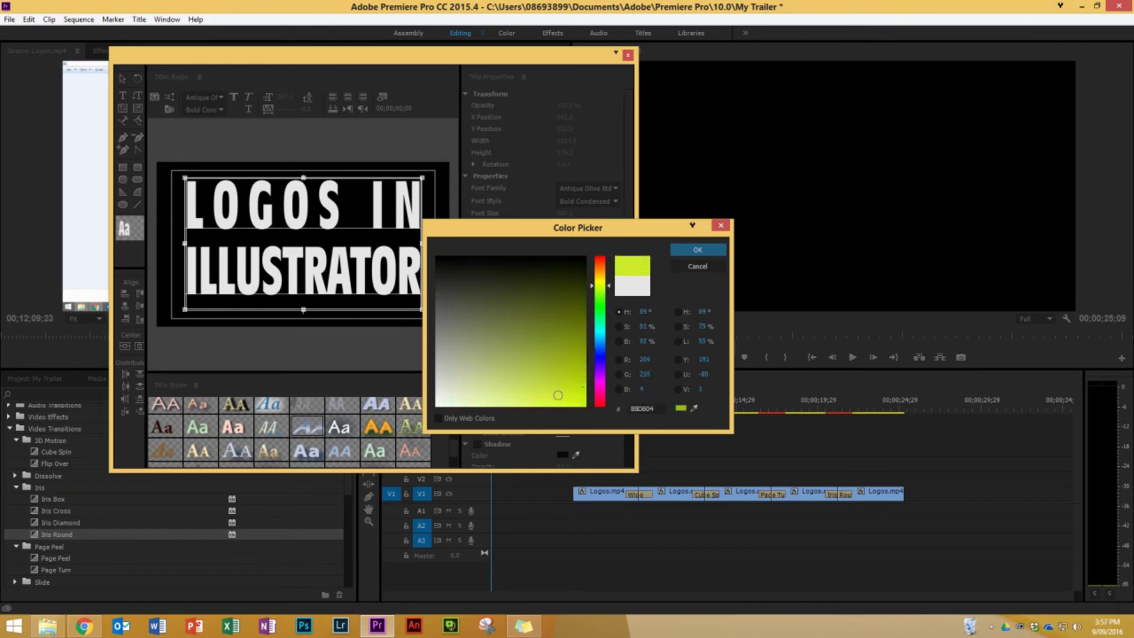
Step: Apply the CEEB2C fill to the title text and preview it over the clips
left_click(686, 250)
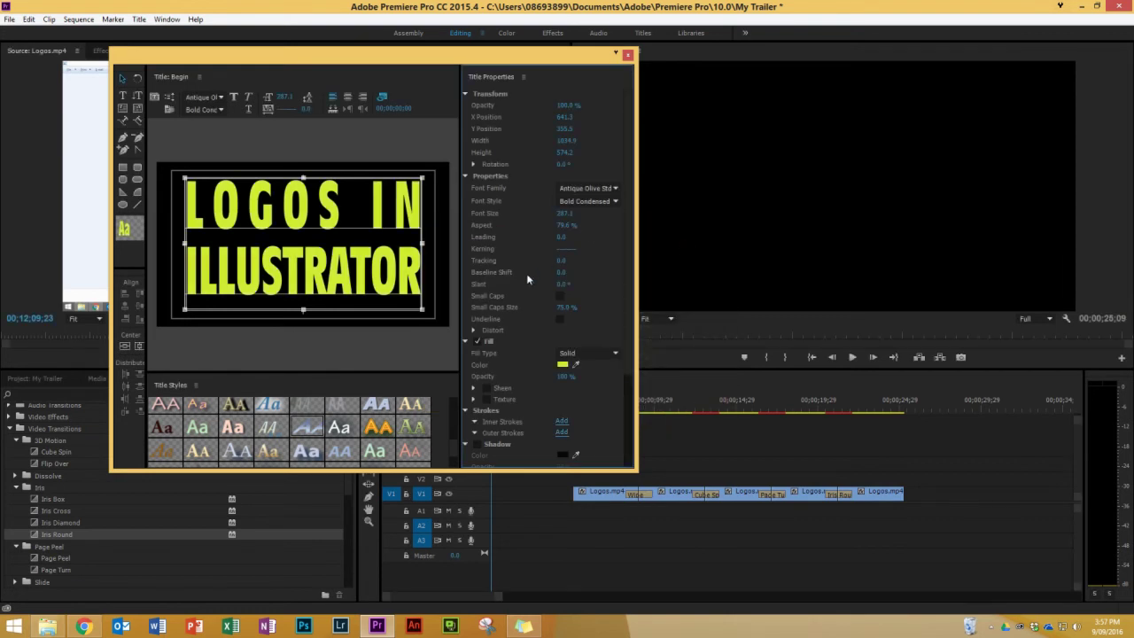
left_click(447, 269)
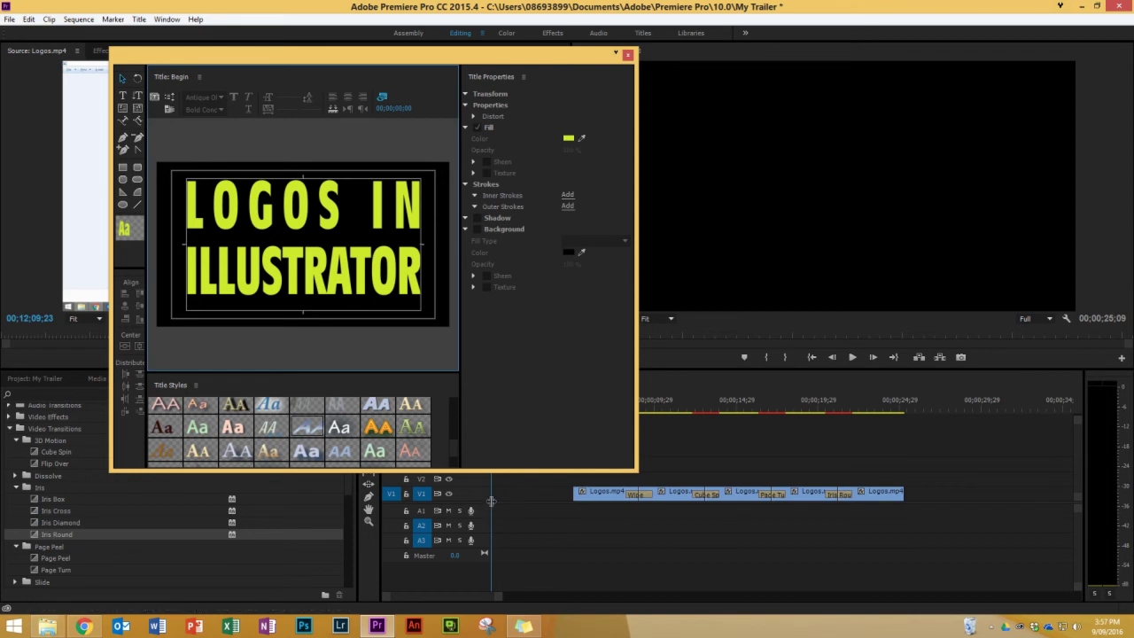
mouse_move(491, 502)
left_mouse_down()
mouse_move(751, 521)
mouse_move(485, 492)
left_mouse_up()
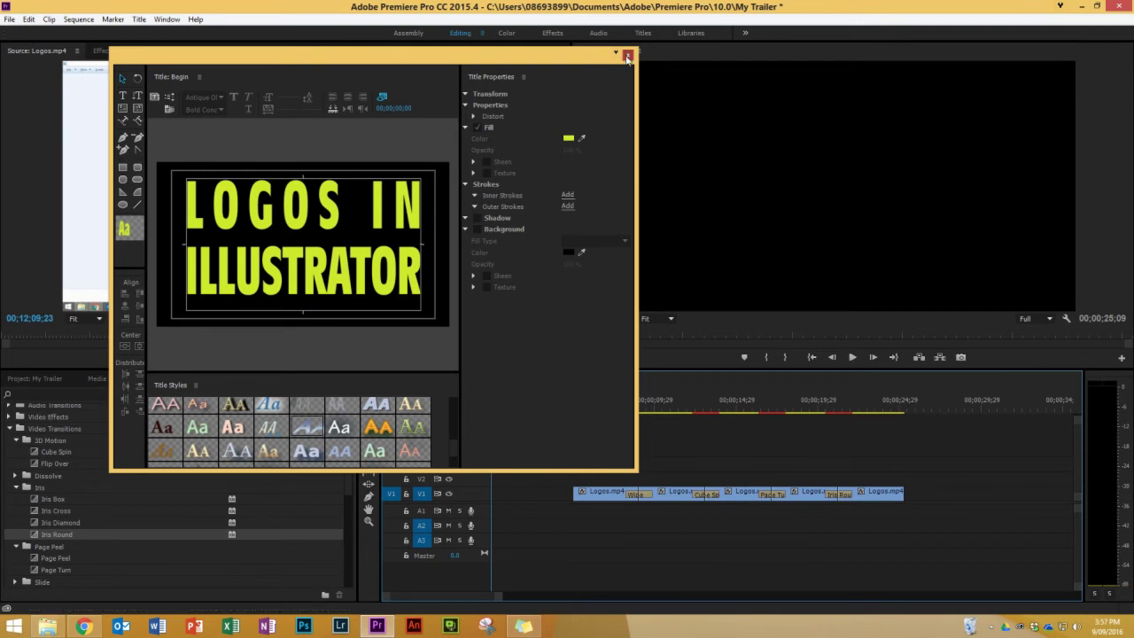
Step: Place the Begin title on track V2 at the sequence start
left_click(627, 55)
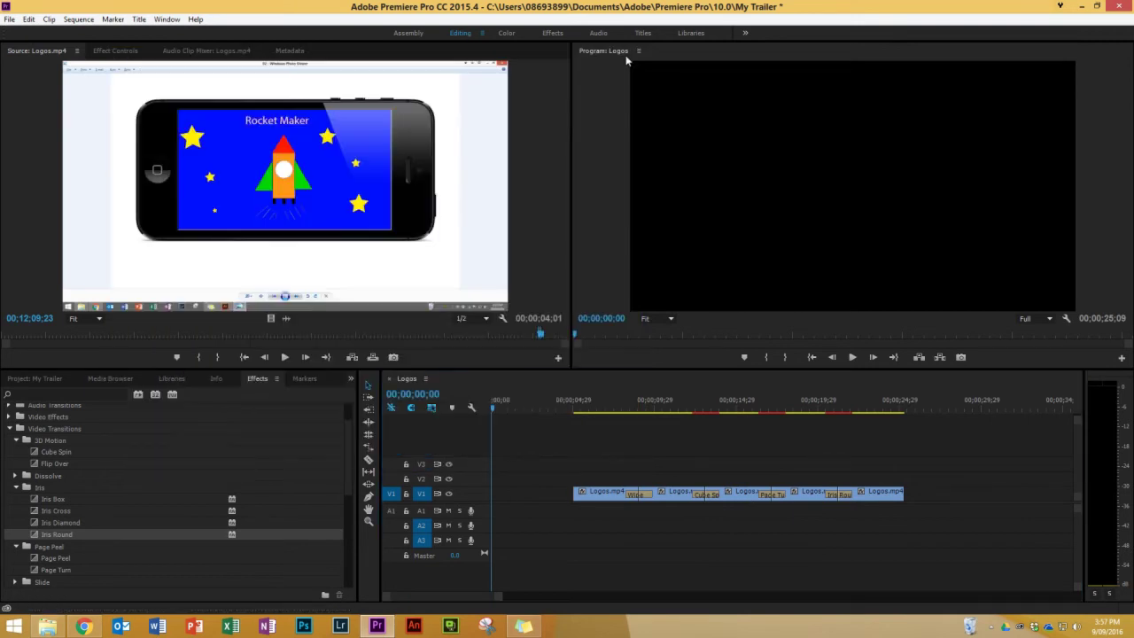
left_click(37, 379)
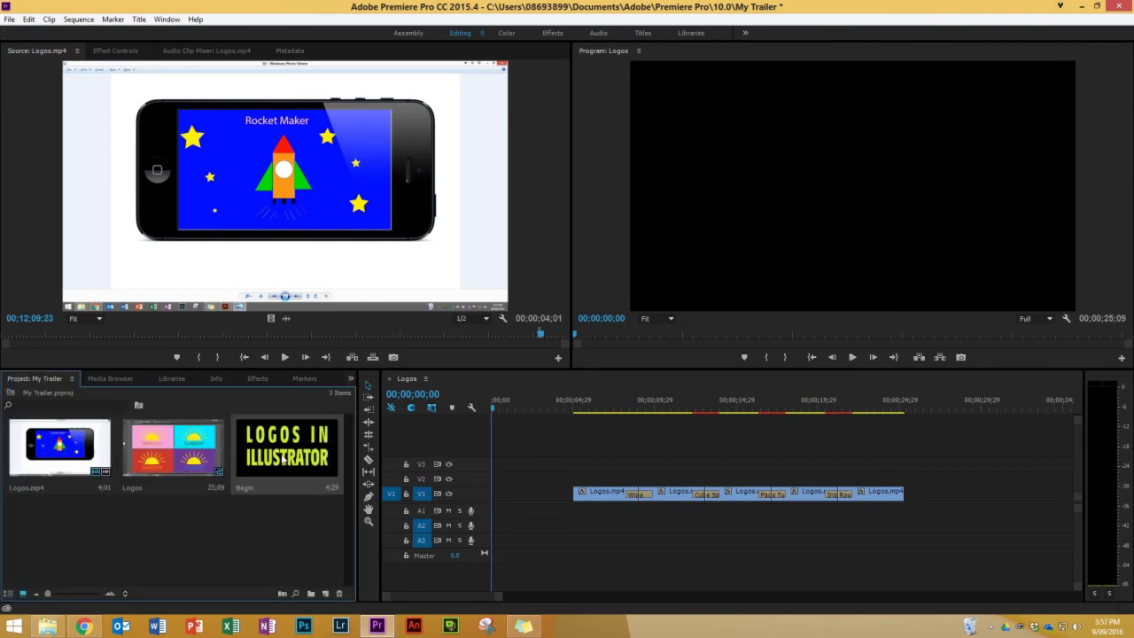
left_click_drag(283, 459, 499, 484)
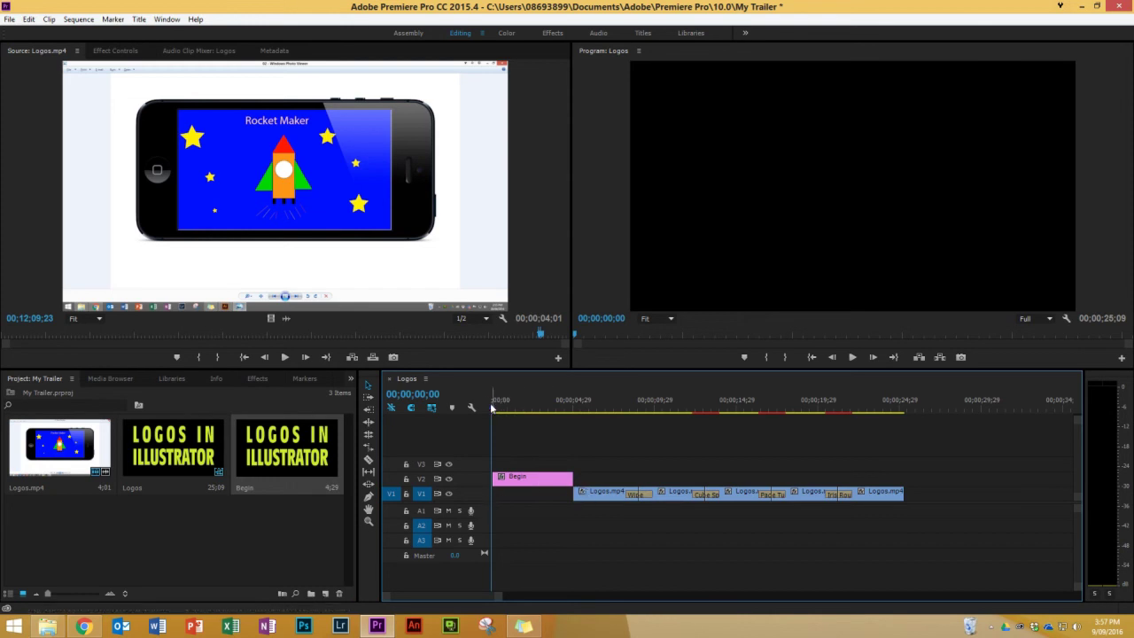
left_click_drag(496, 409, 547, 431)
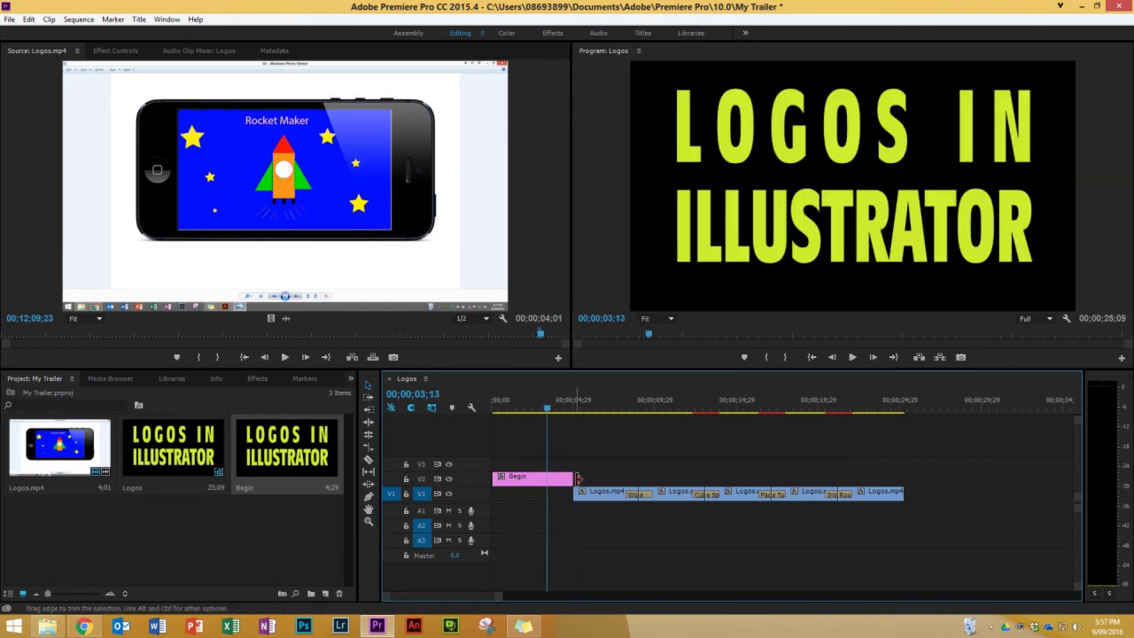
Step: Trim the Begin title's end to meet the first Logos.mp4 clip
left_click_drag(588, 479, 591, 478)
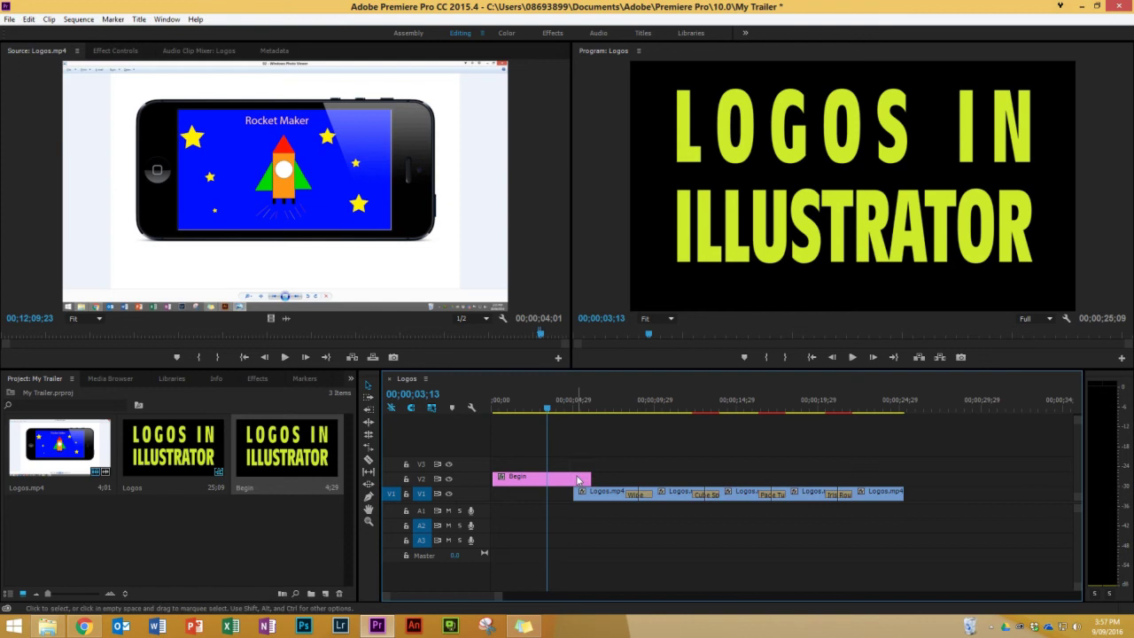
left_click(561, 415)
mouse_move(561, 415)
left_mouse_down()
mouse_move(580, 420)
mouse_move(553, 416)
left_mouse_up()
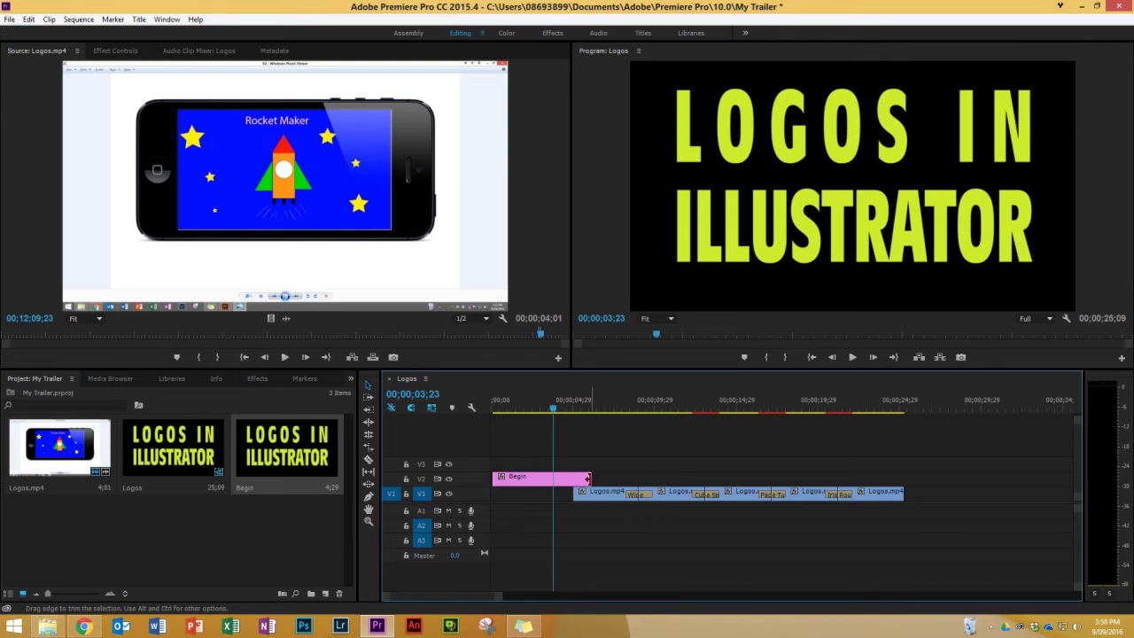
left_click_drag(587, 479, 572, 481)
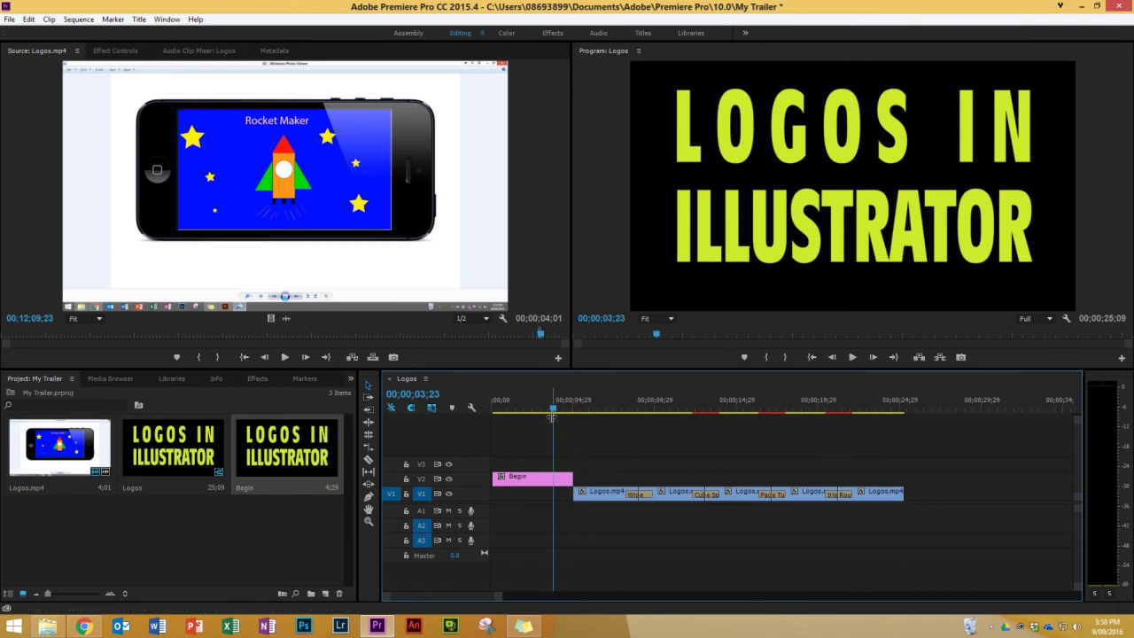
left_click_drag(556, 410, 492, 423)
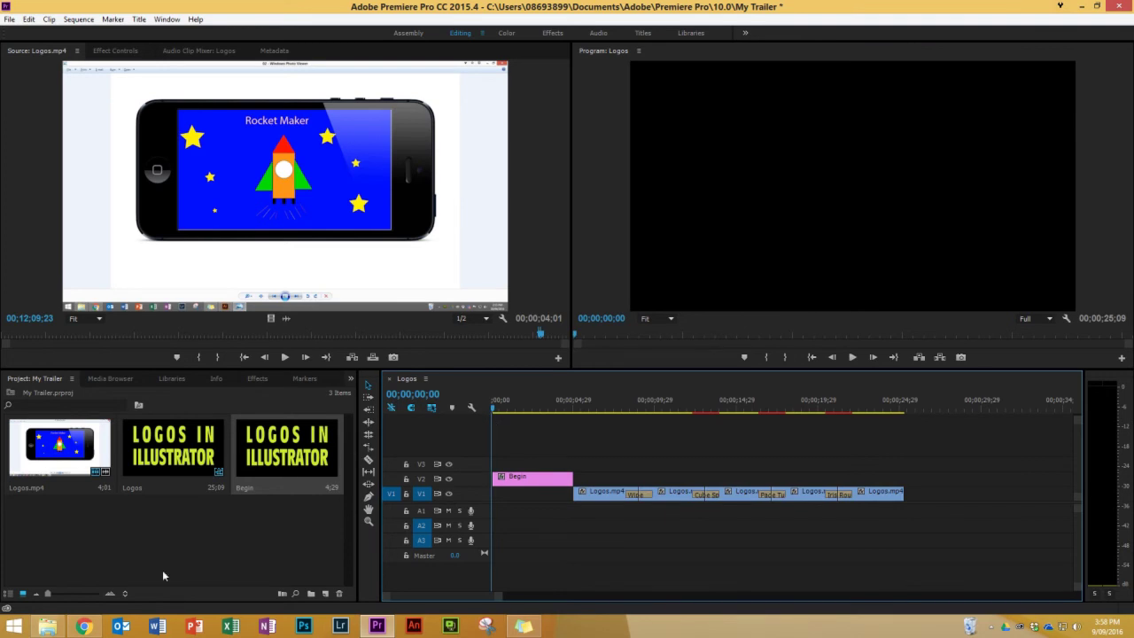
Step: Preview Candlepower in the YouTube Audio Library's free music list
left_click(95, 627)
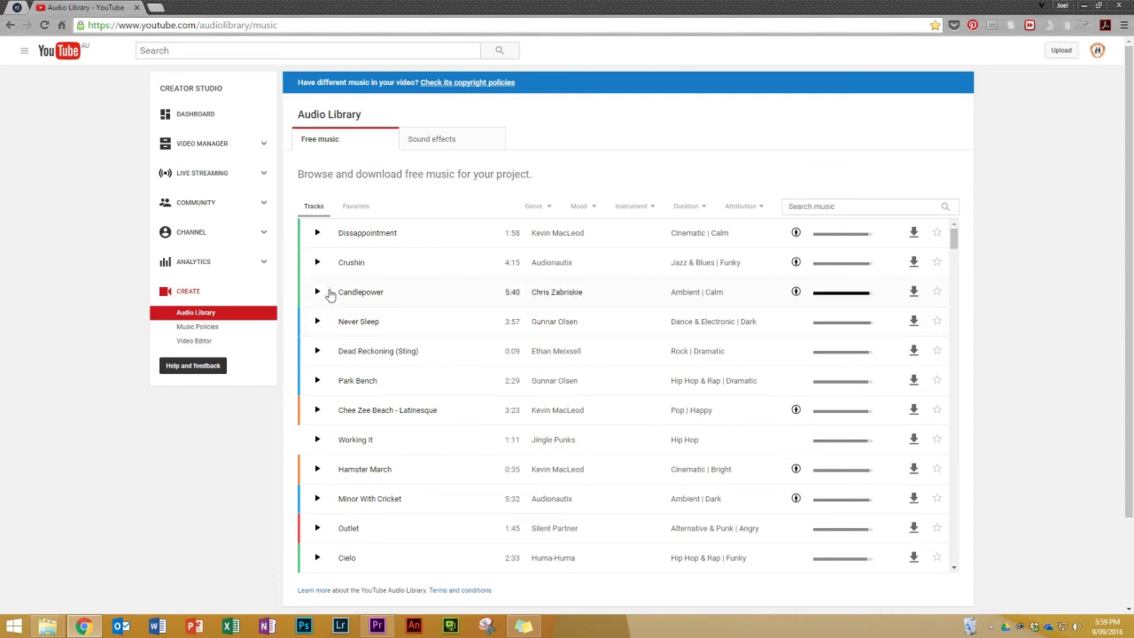
left_click(318, 293)
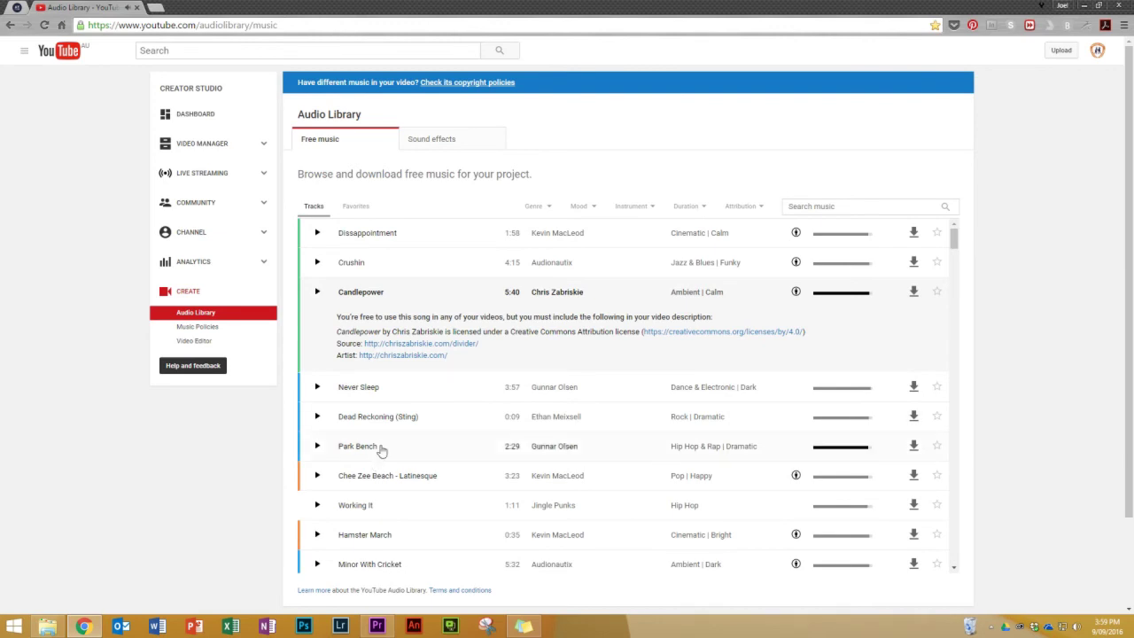
scroll(381, 450, "down", 10)
scroll(381, 450, "up", 10)
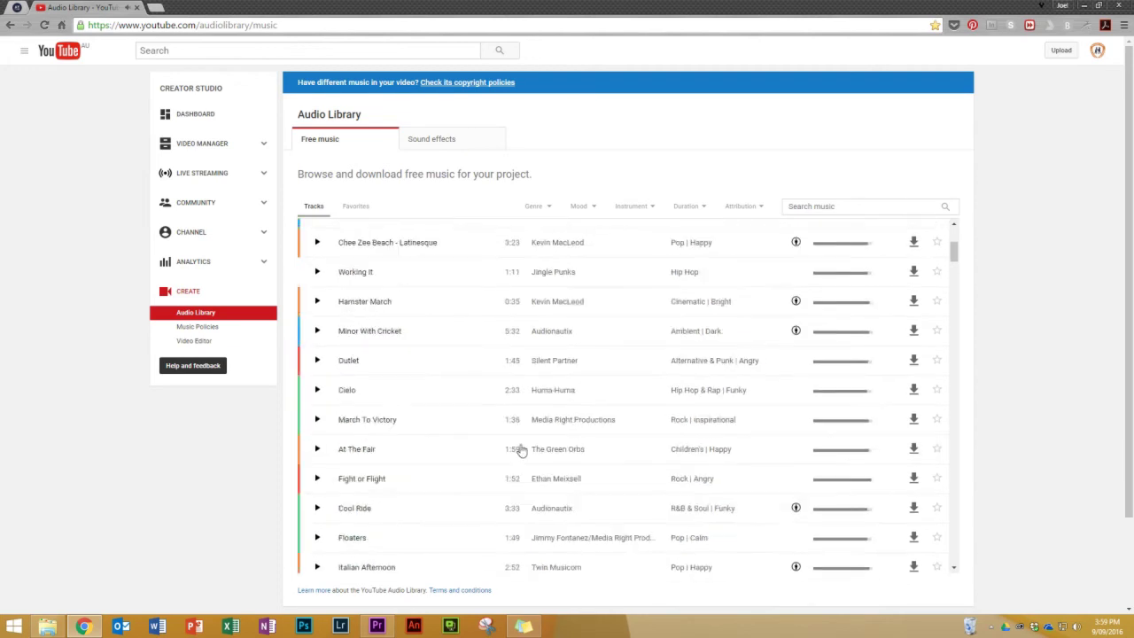
Step: Filter the free music list to the Cinematic genre and Dramatic mood
left_click(533, 207)
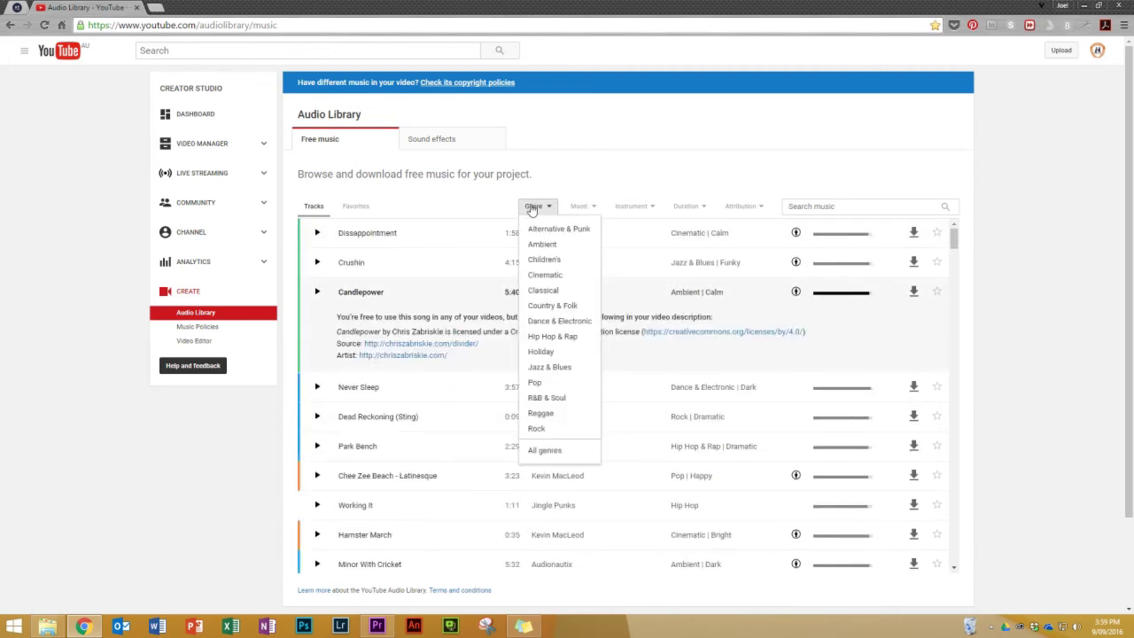
left_click(550, 275)
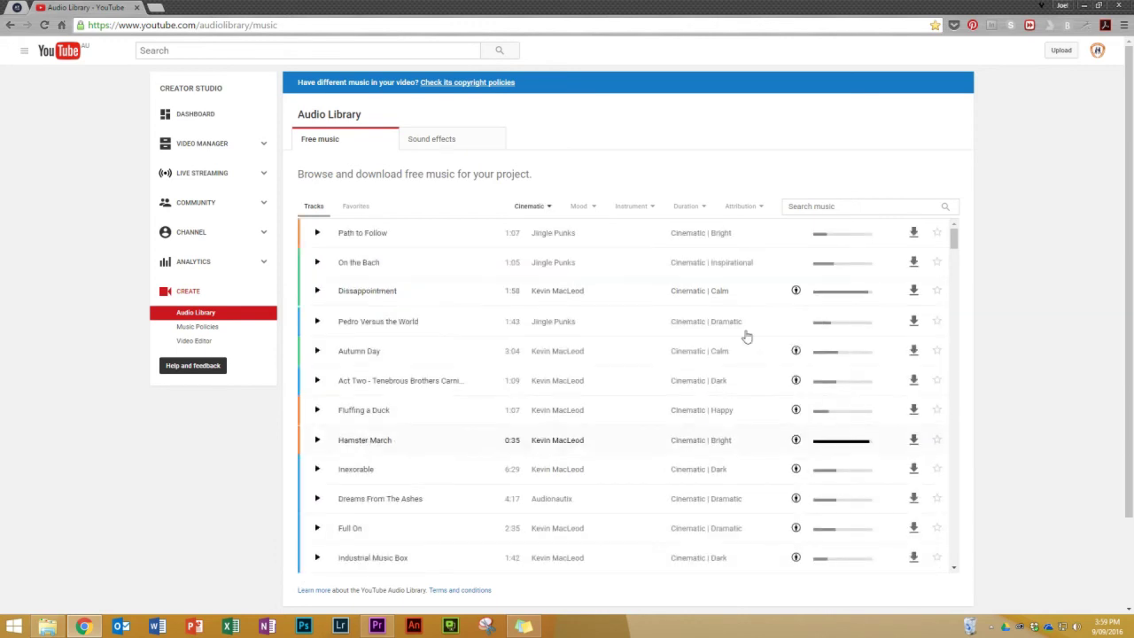
left_click(588, 211)
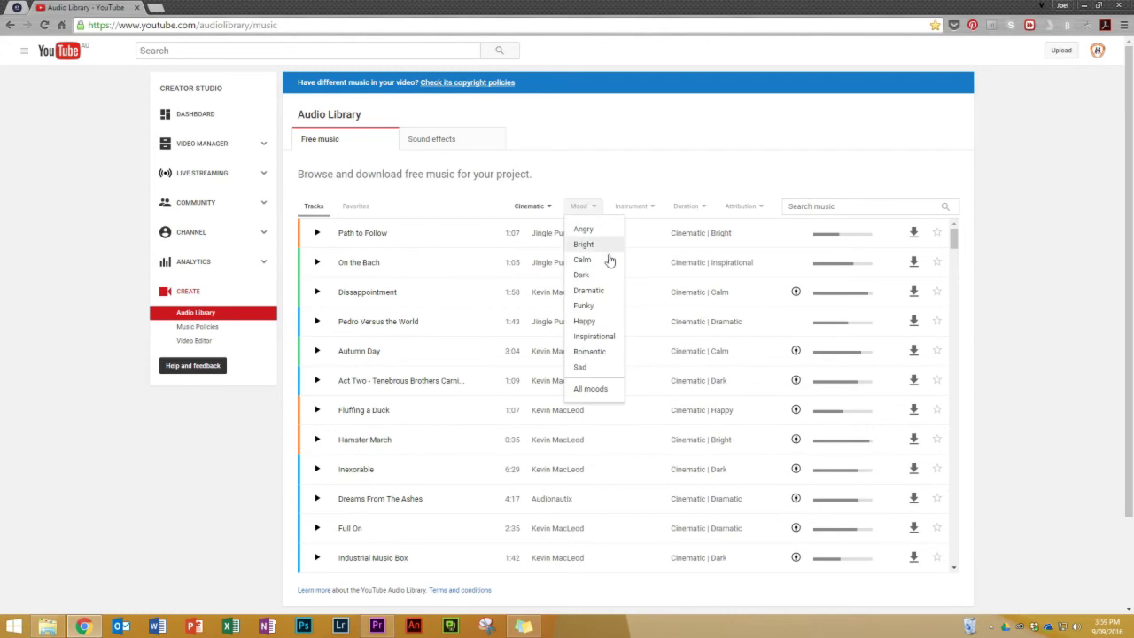
left_click(602, 292)
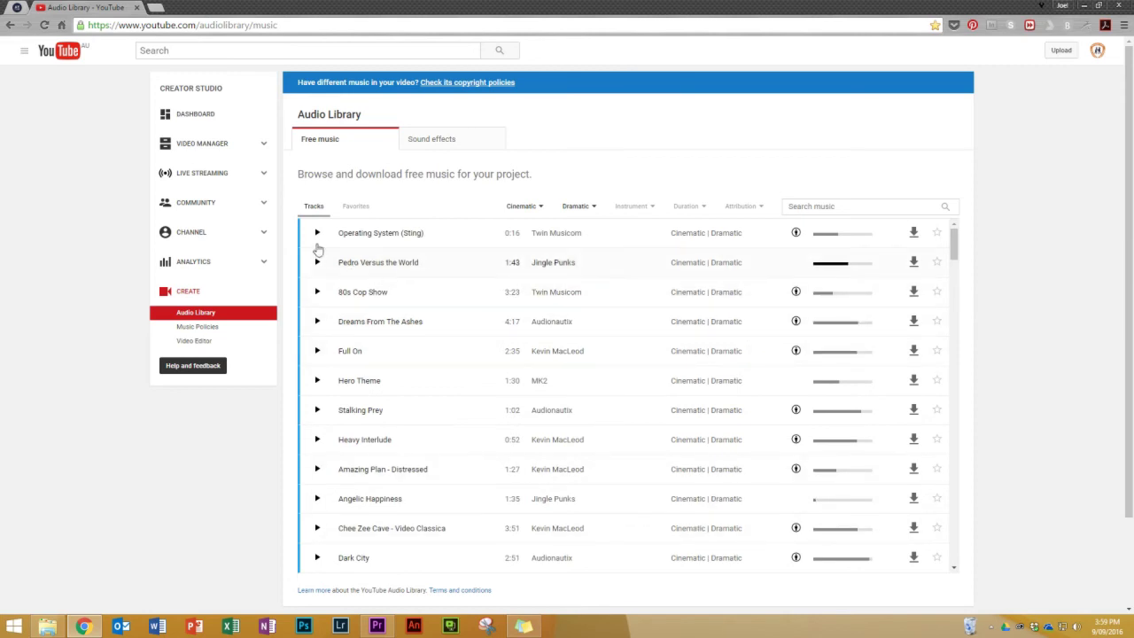
Step: Preview Hero Theme and Stalking Prey, then switch to previewing 80s Cop Show
left_click(318, 381)
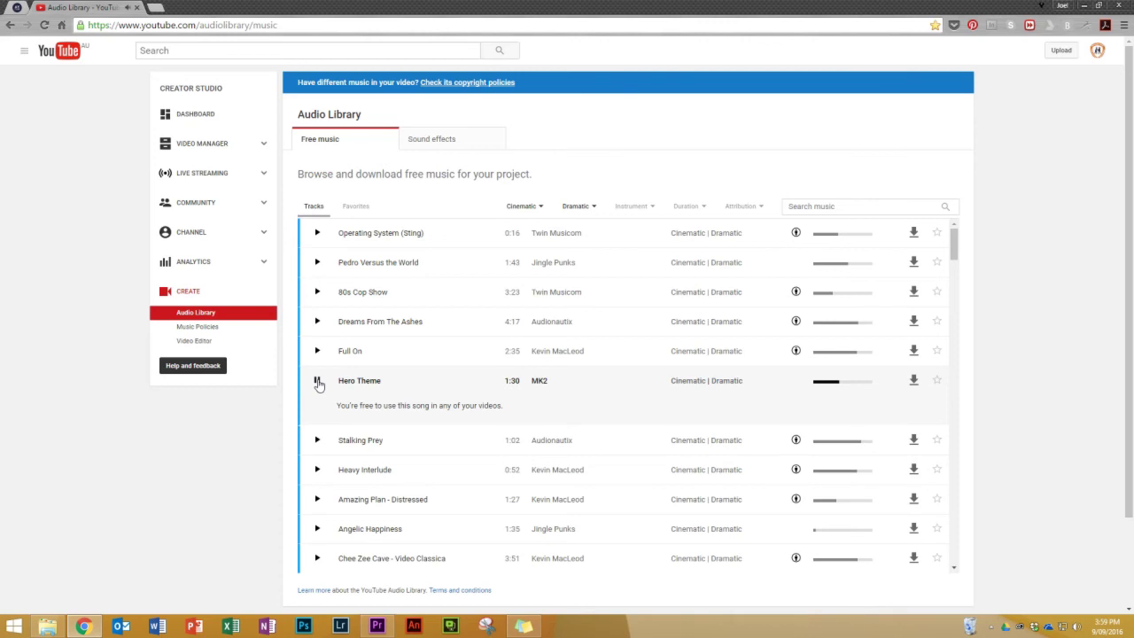
left_click(317, 440)
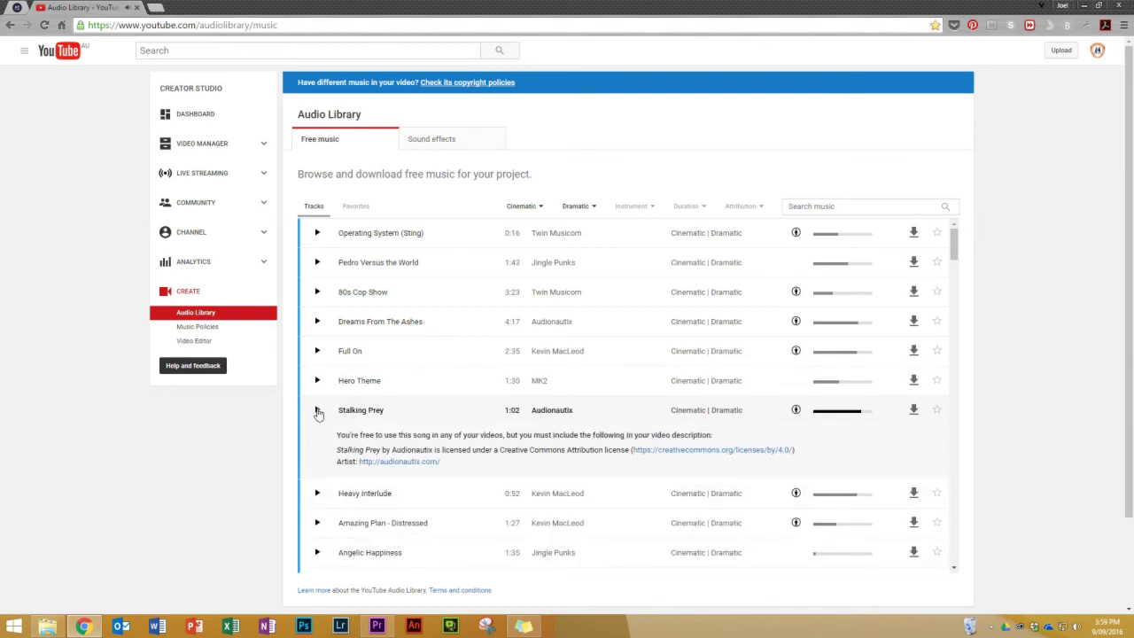
left_click(317, 411)
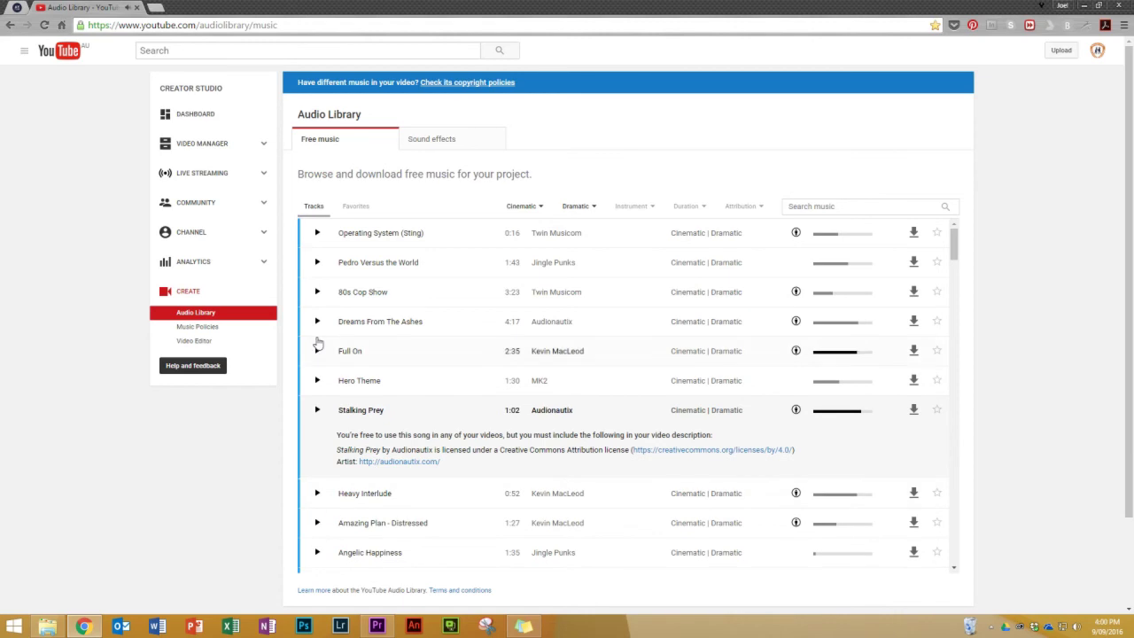
left_click(317, 294)
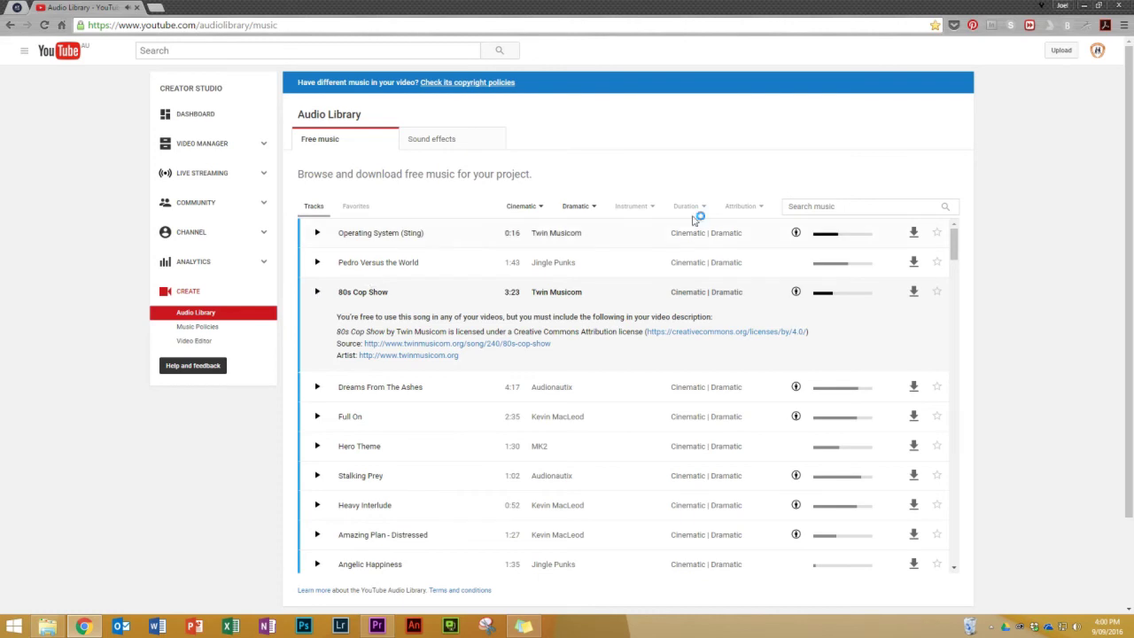
Step: Filter the YouTube Audio Library to Bright mood and preview the Path to Follow track
left_click(580, 209)
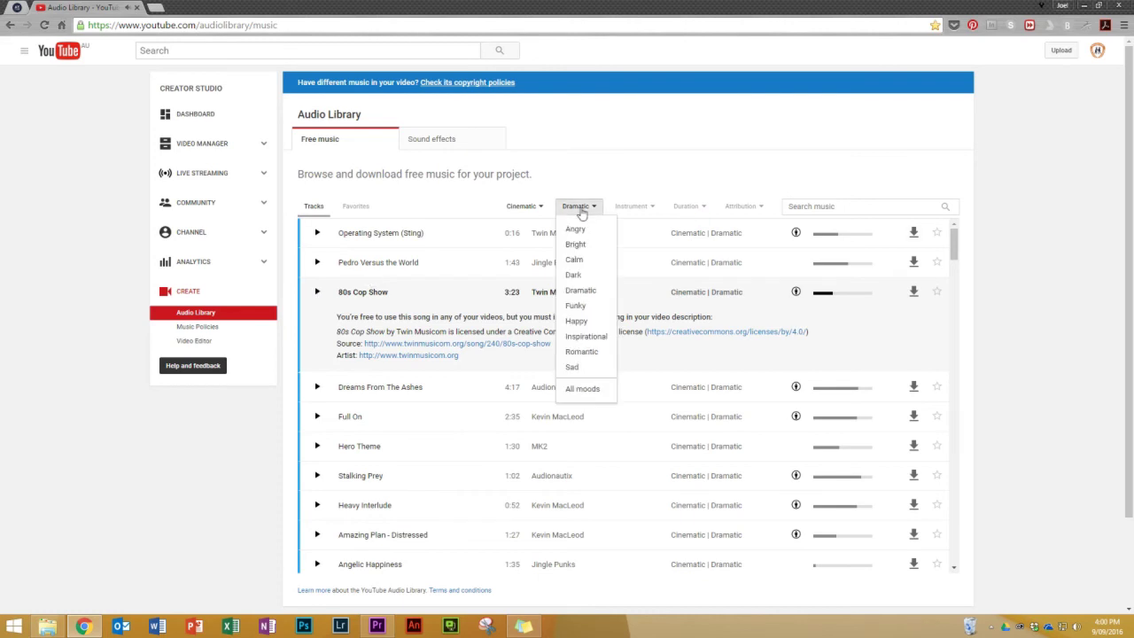
left_click(582, 247)
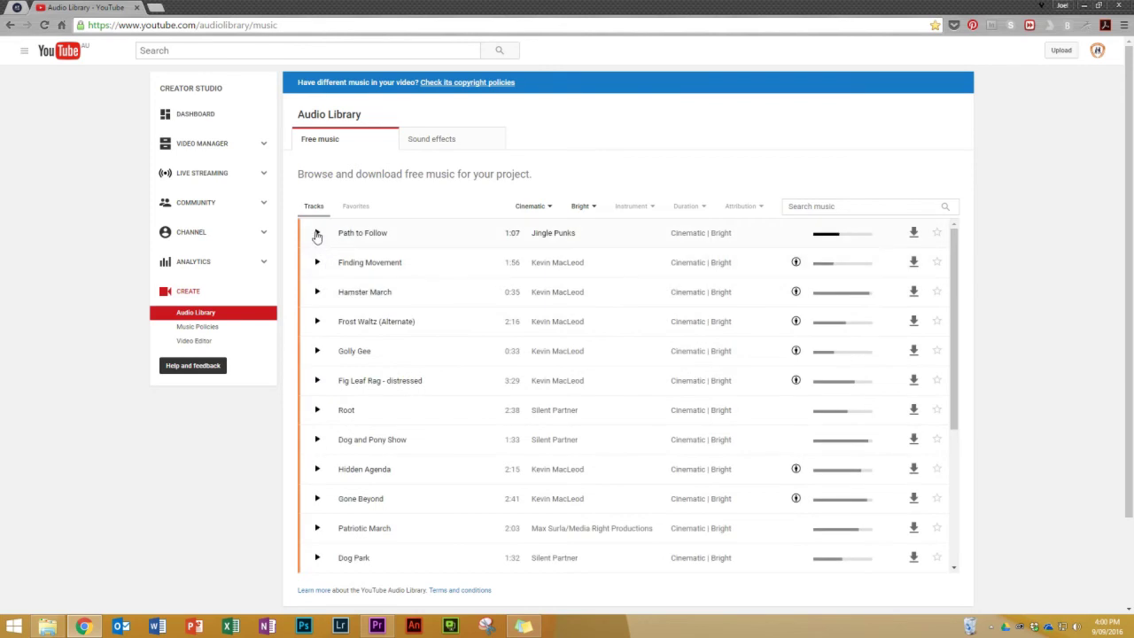
left_click(317, 234)
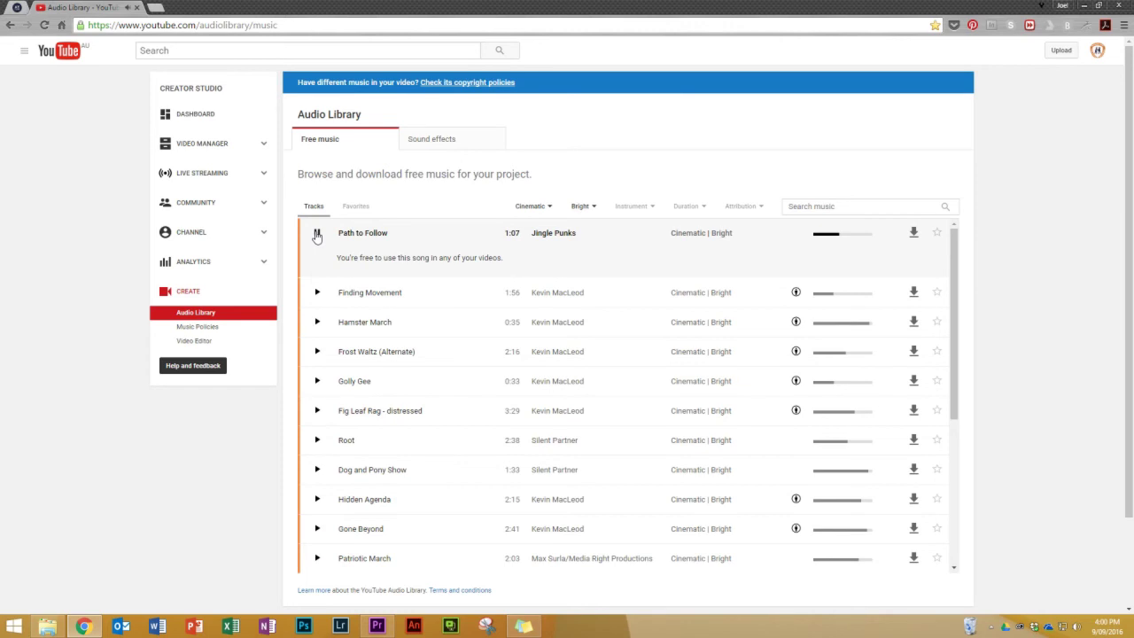
left_click(316, 235)
Step: Narrow the genre to Pop, preview Gemini Robot and Lucky Day, and download Lucky Day
left_click(529, 208)
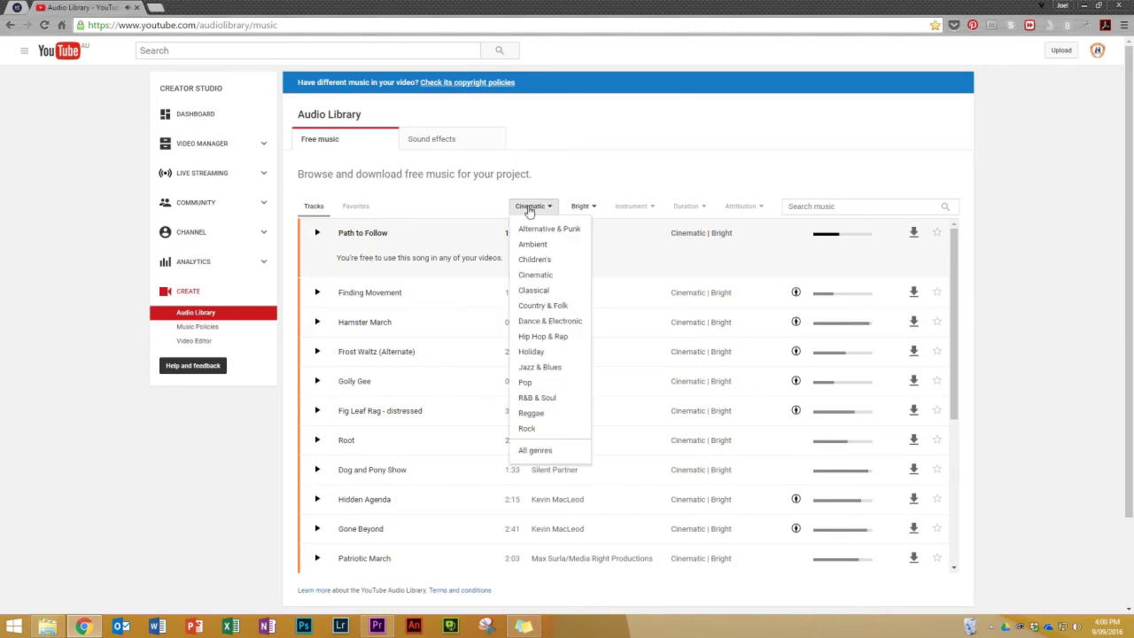
left_click(527, 382)
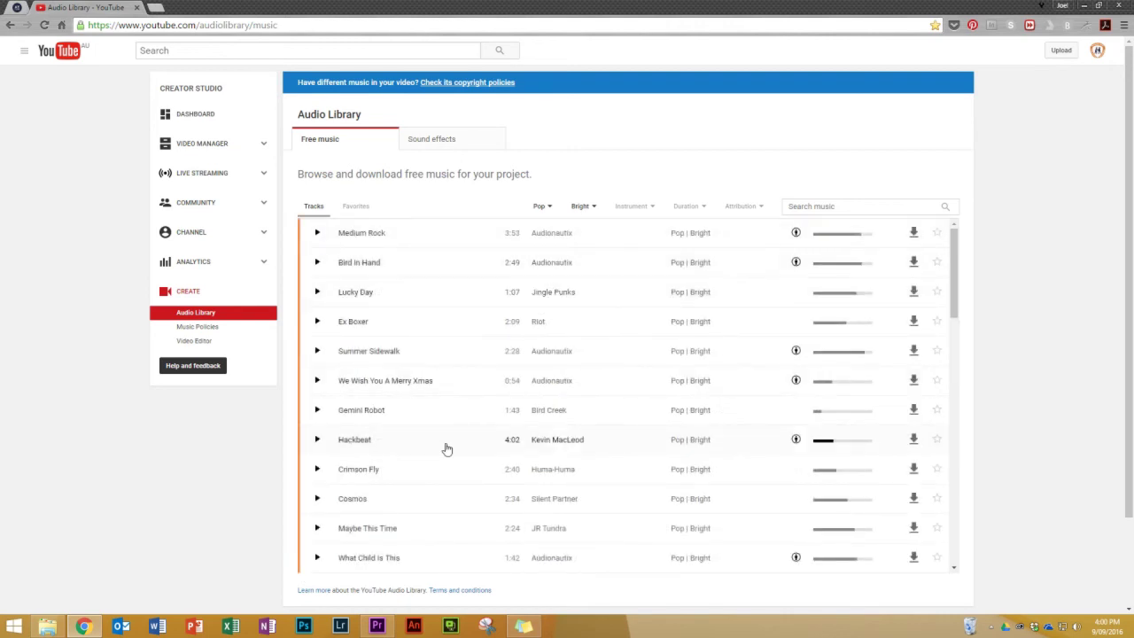
left_click(317, 411)
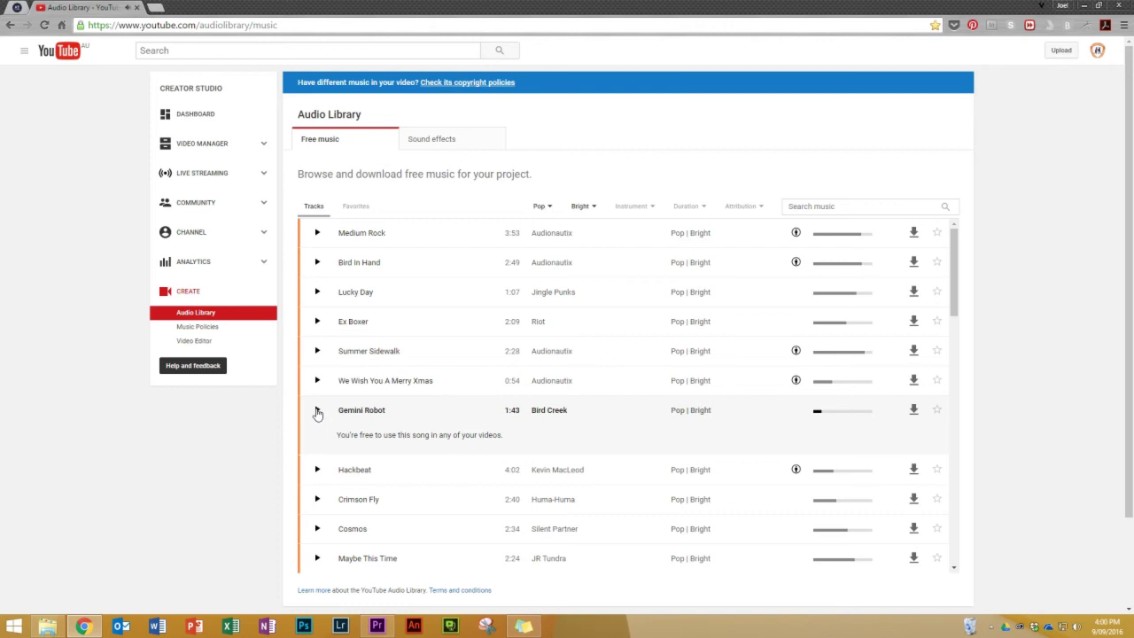
left_click(318, 293)
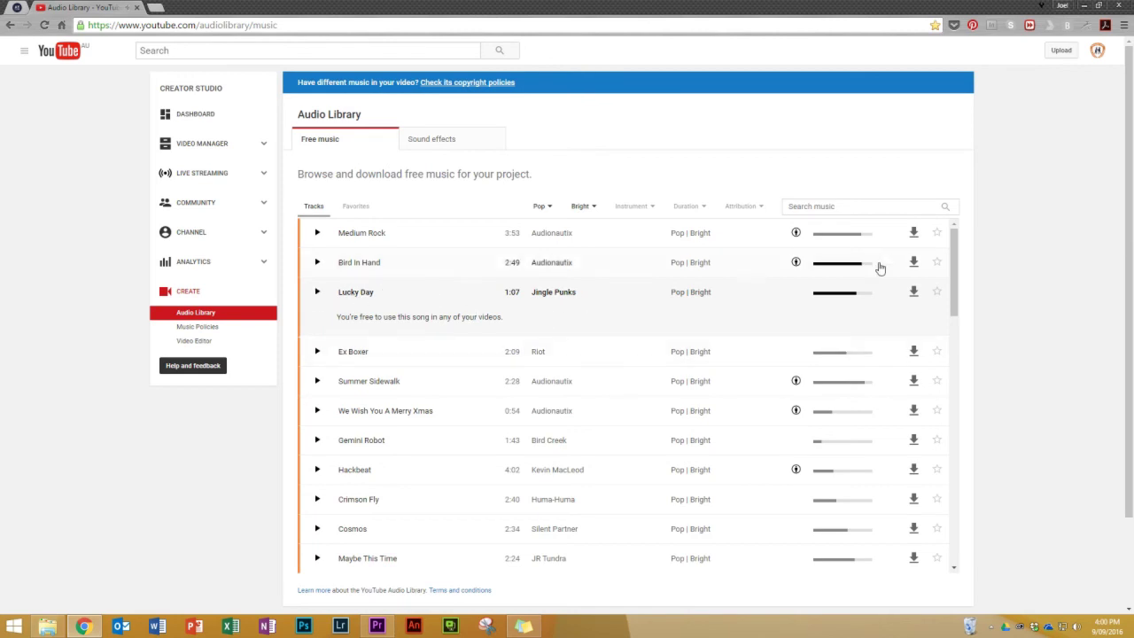
left_click(914, 293)
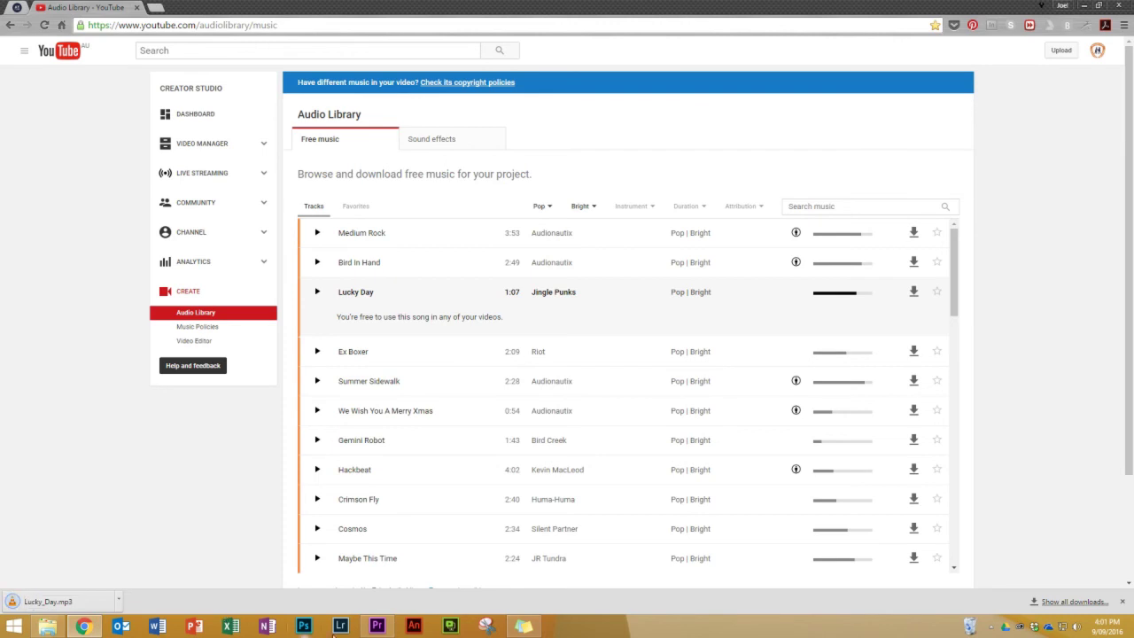
Step: Import Lucky_Day.mp3 from the Downloads folder into the My Trailer project panel
left_click(372, 627)
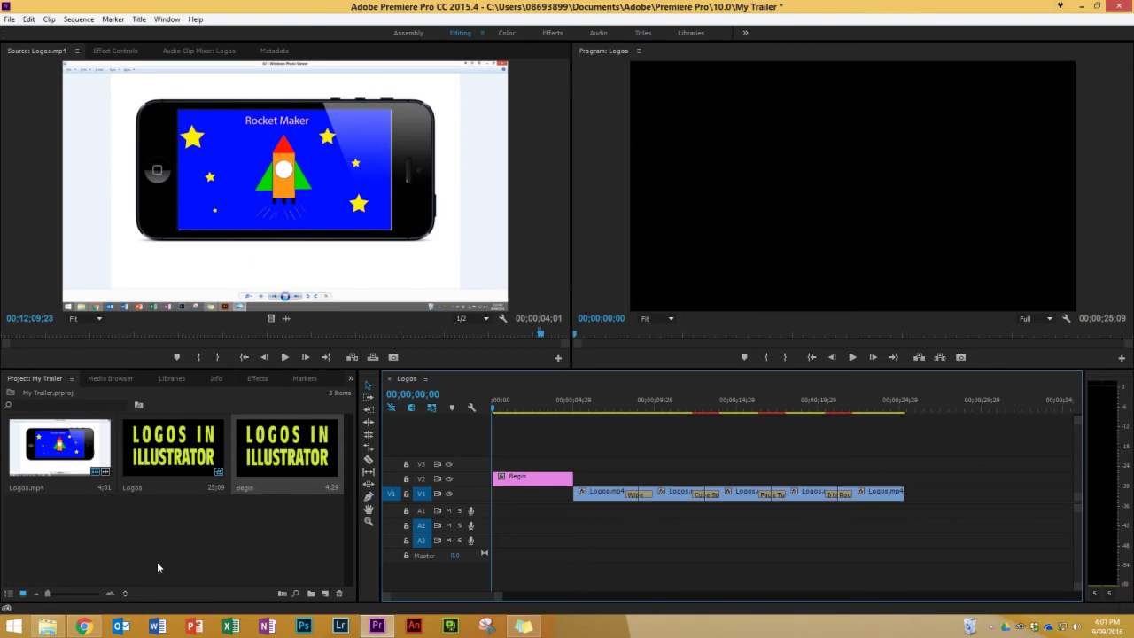
left_click(178, 550)
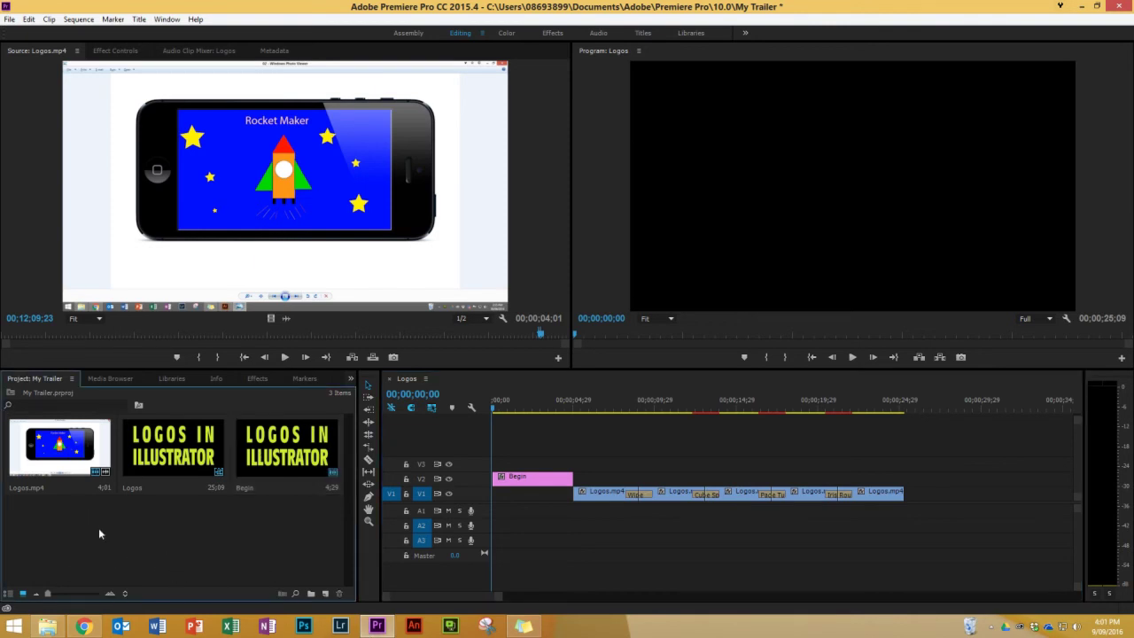
double_click(148, 556)
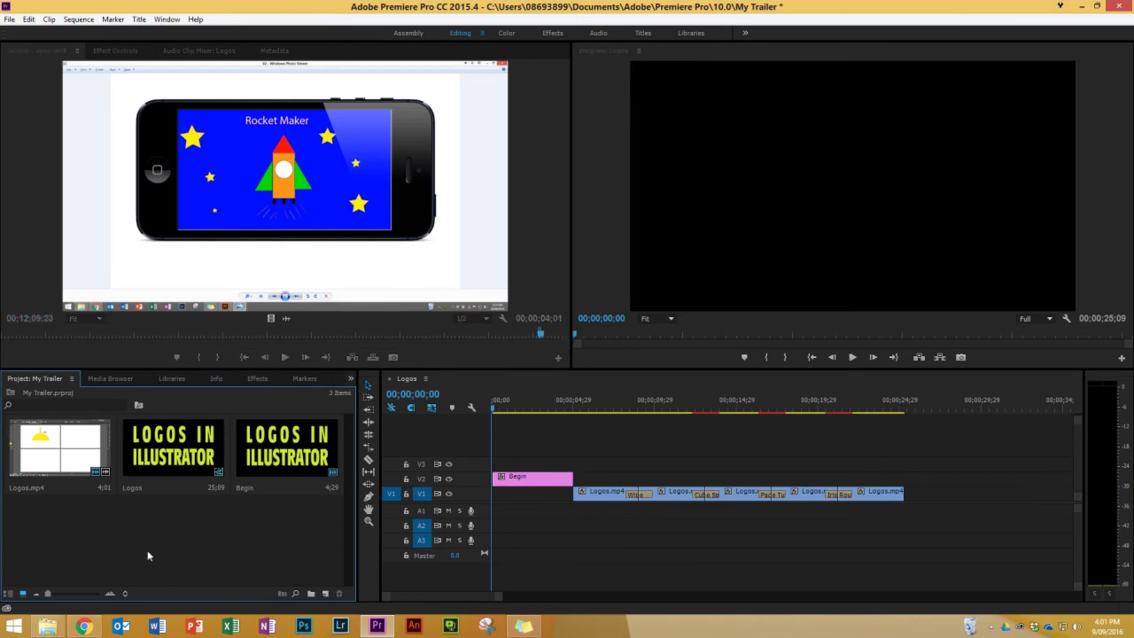
left_click(51, 140)
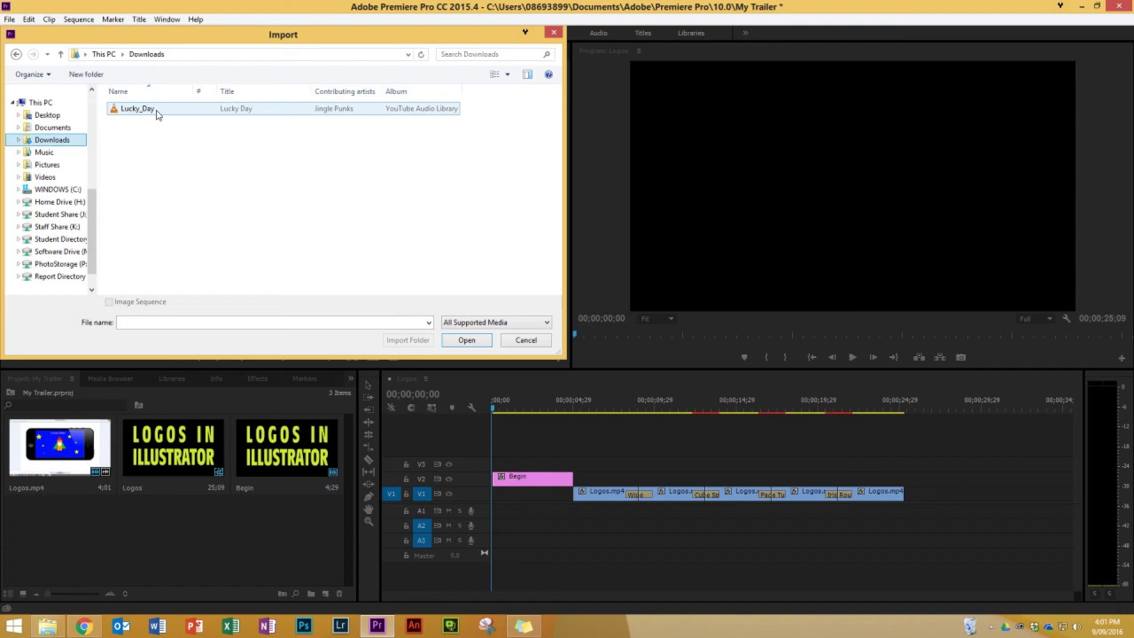
double_click(149, 114)
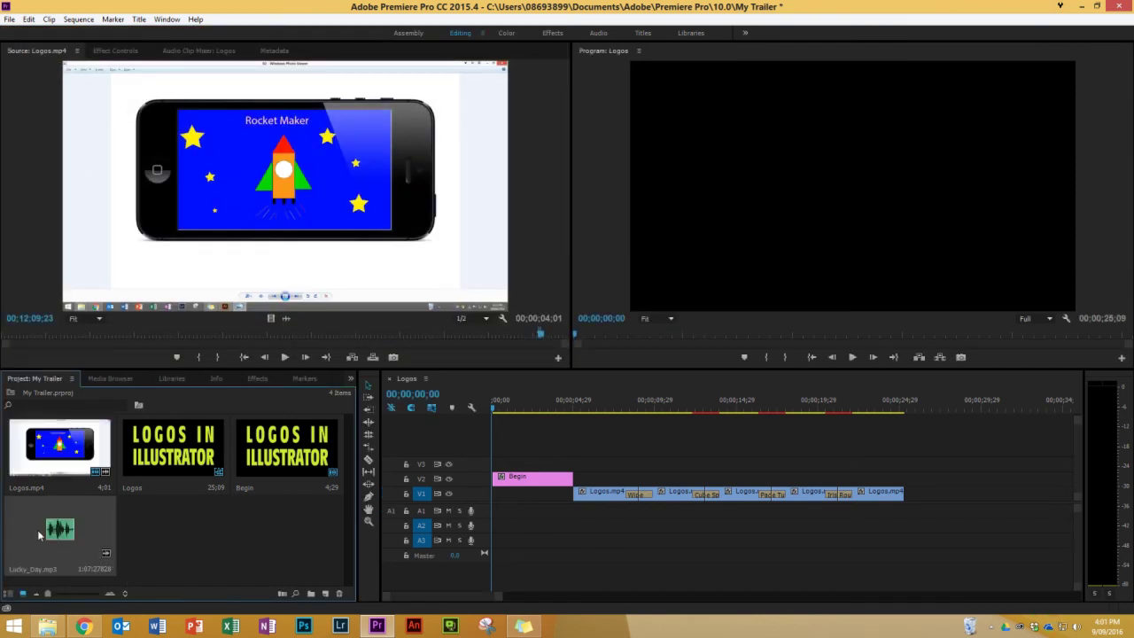
Step: Place Lucky_Day.mp3 on track A1 and razor off and delete its short opening piece
mouse_move(59, 539)
left_mouse_down()
mouse_move(520, 518)
mouse_move(500, 520)
left_mouse_up()
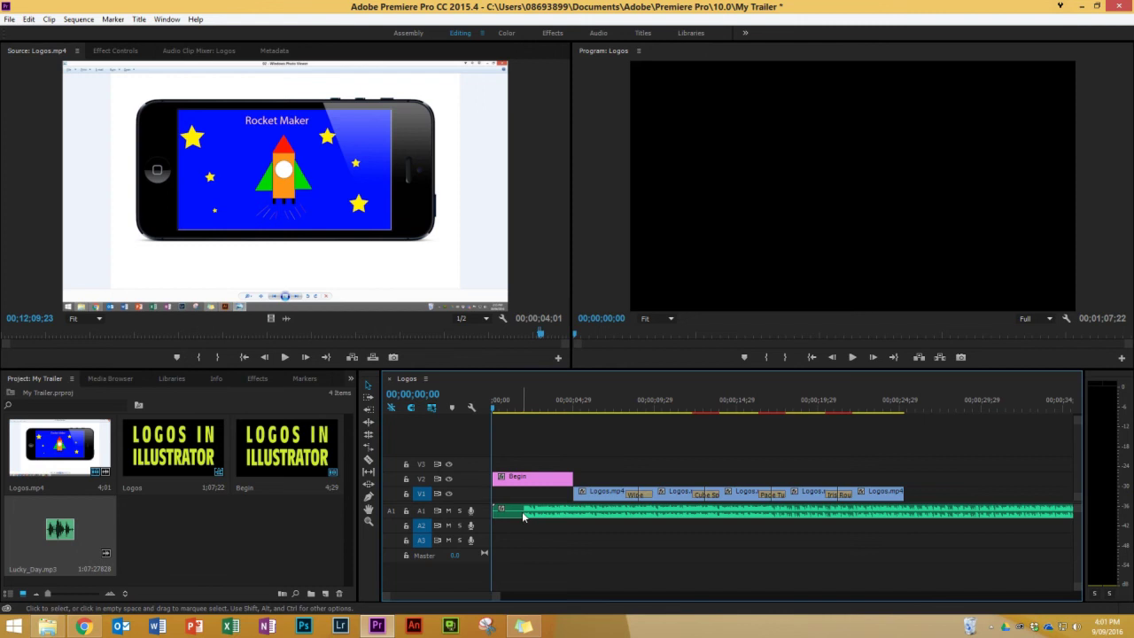
left_click(370, 459)
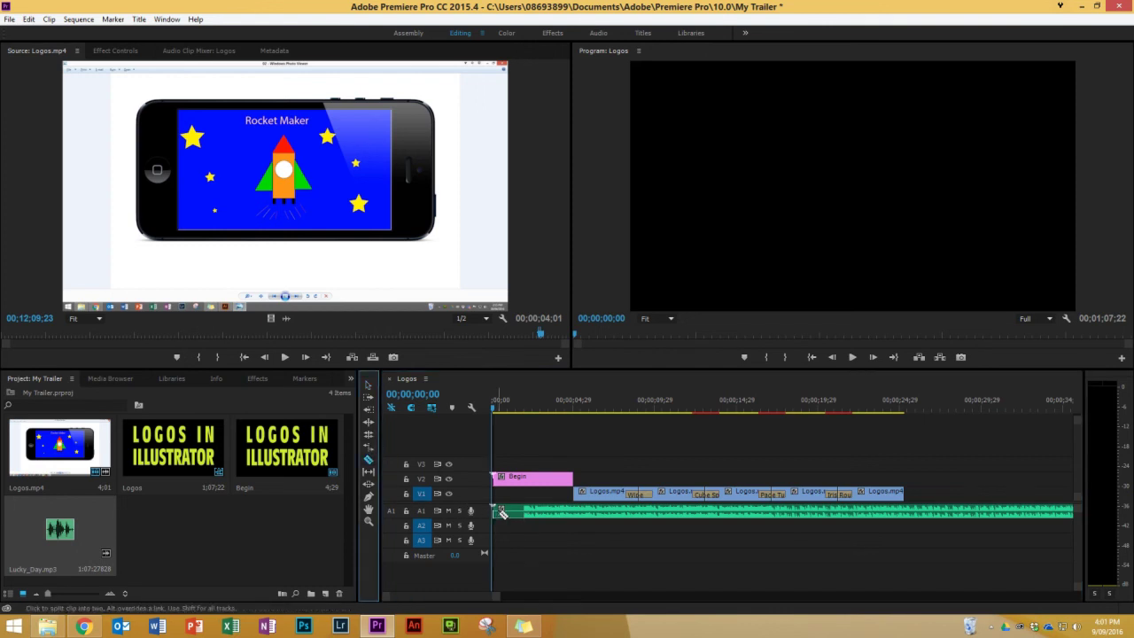
left_click(522, 514)
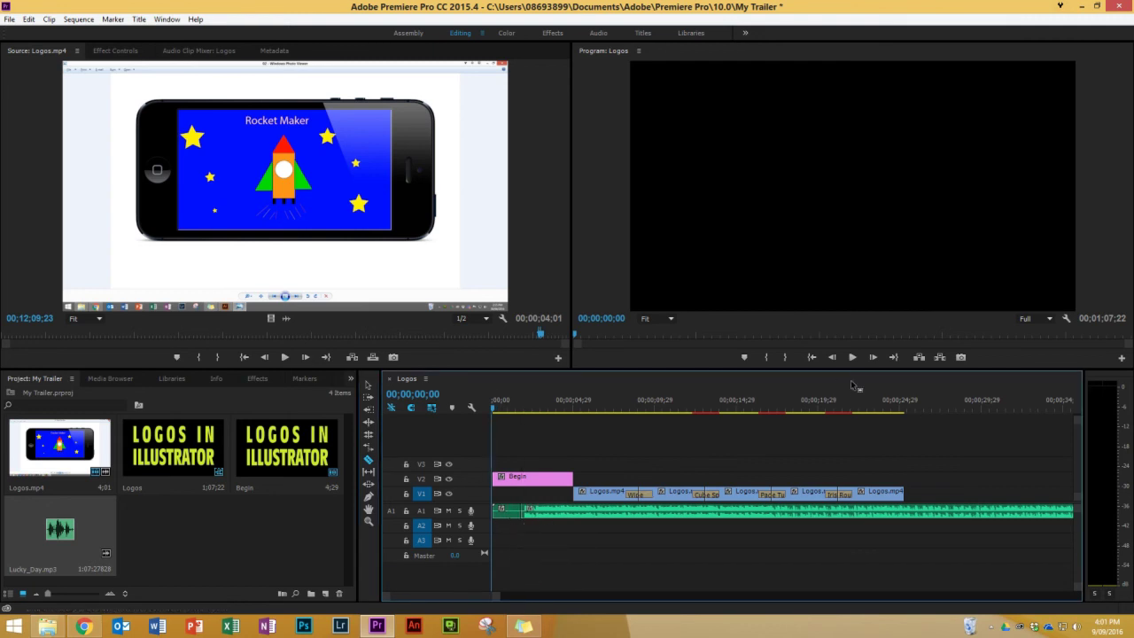
left_click(368, 385)
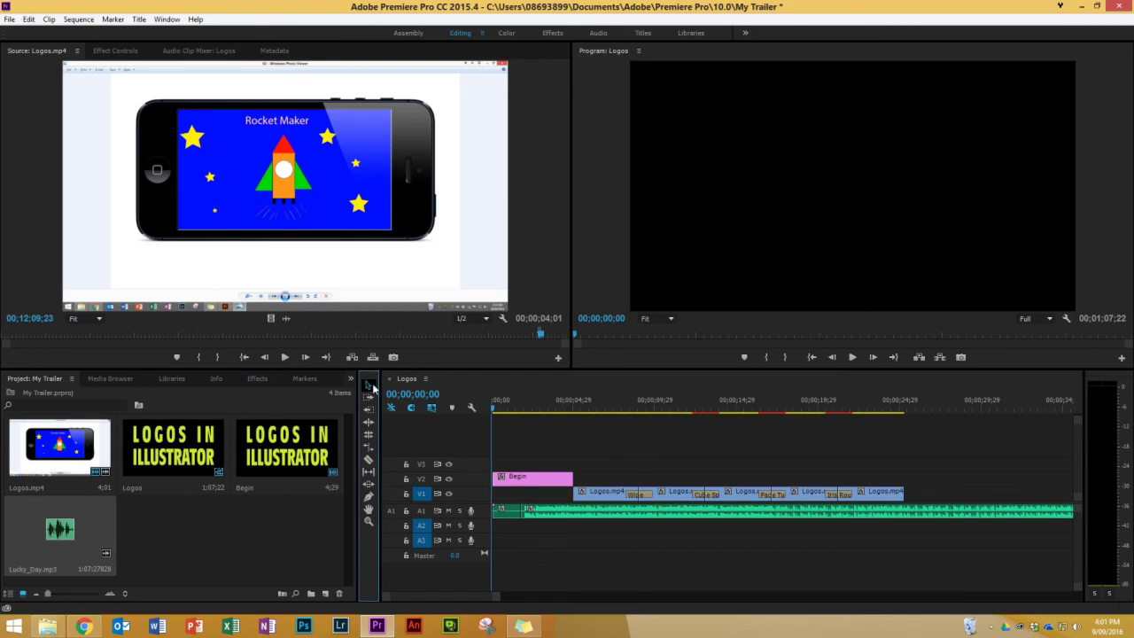
left_click(511, 513)
key("Delete")
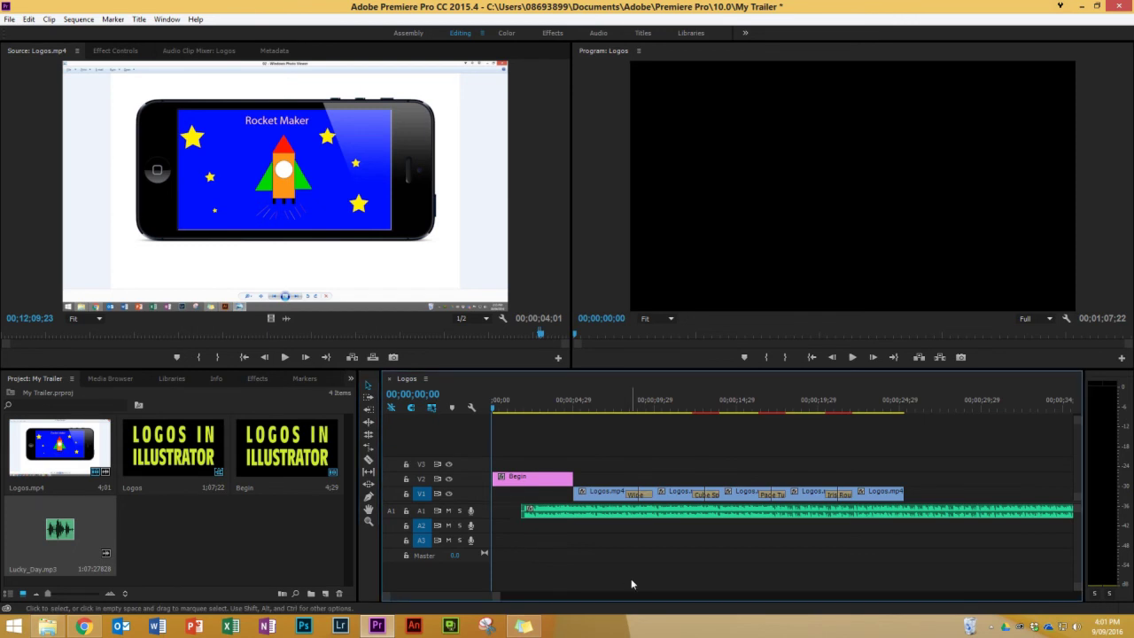
Step: Slide the music to the sequence start and trim its end to finish with the video clips
left_click(550, 512)
left_click_drag(550, 512, 524, 513)
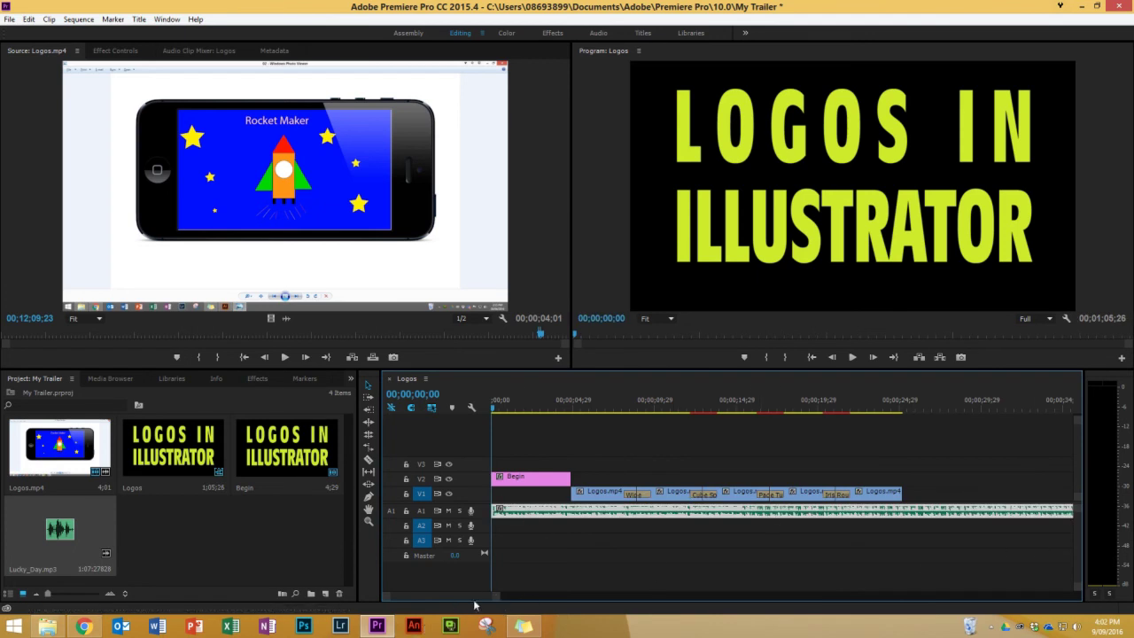
key("minus")
key("minus")
key("minus")
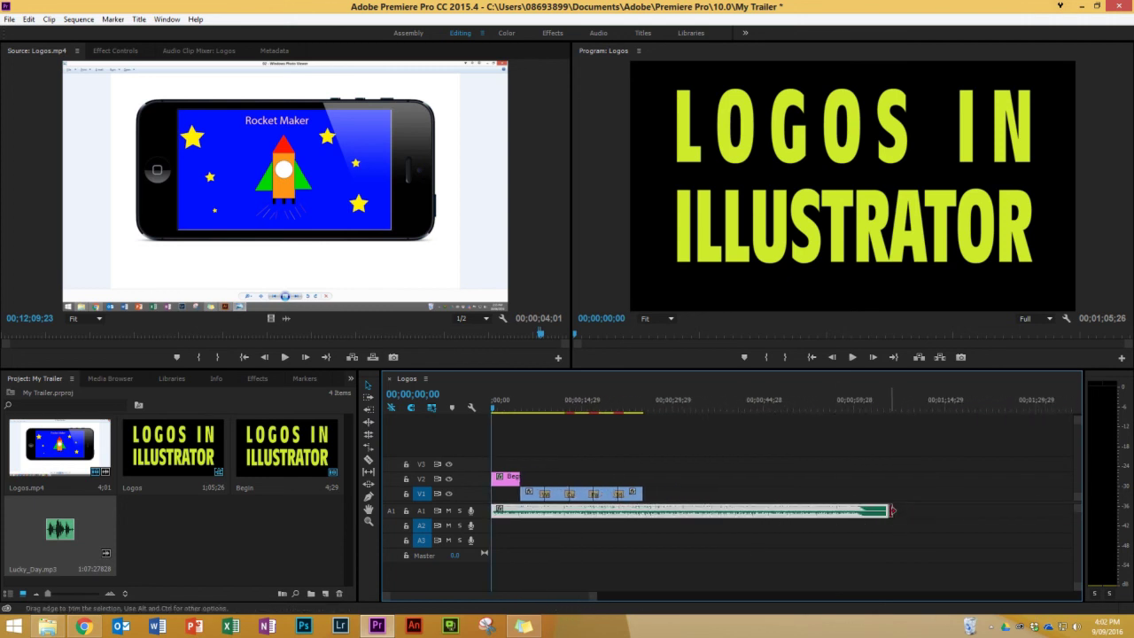
left_click_drag(887, 512, 646, 510)
left_click_drag(594, 596, 516, 598)
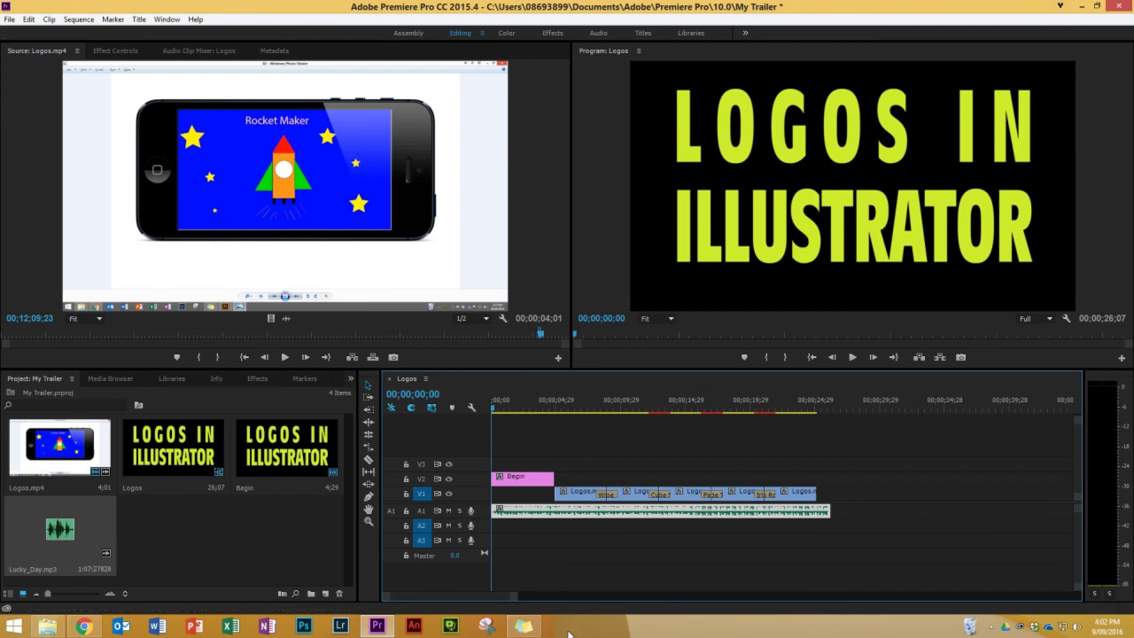
left_click(852, 357)
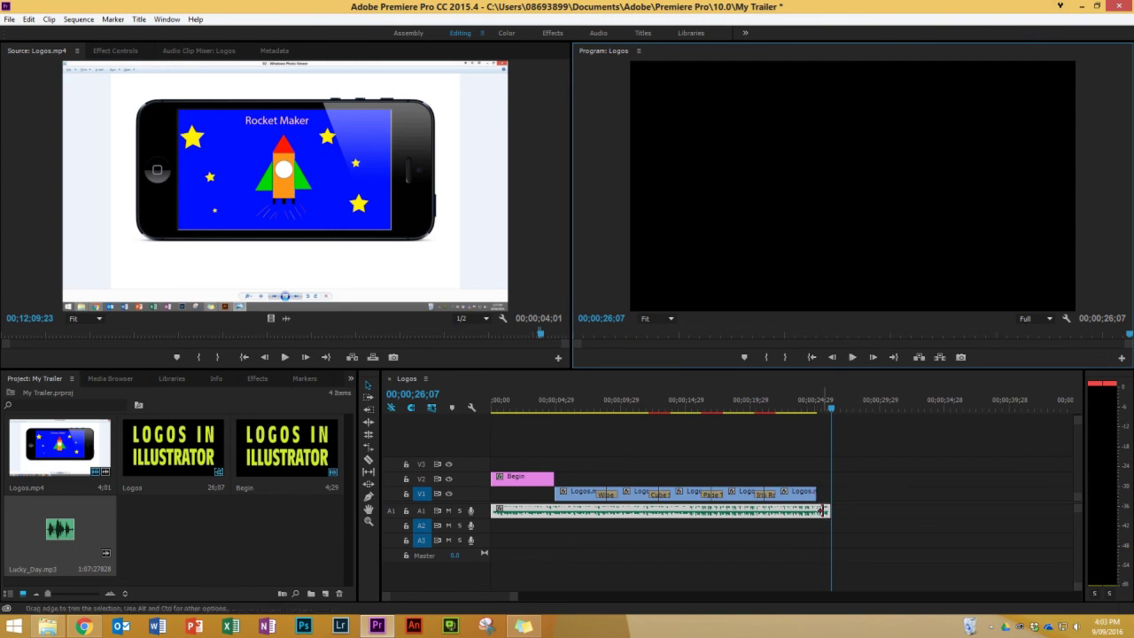
Step: Apply a Dip to Black transition to the end of the last V1 clip and preview it
left_click(269, 381)
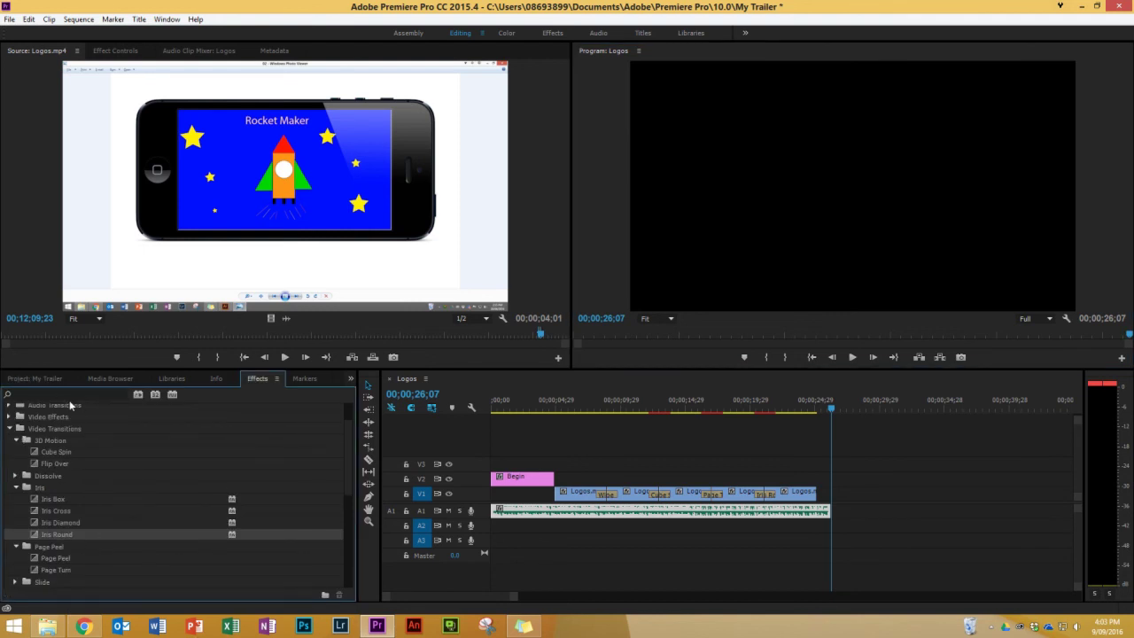
left_click(31, 393)
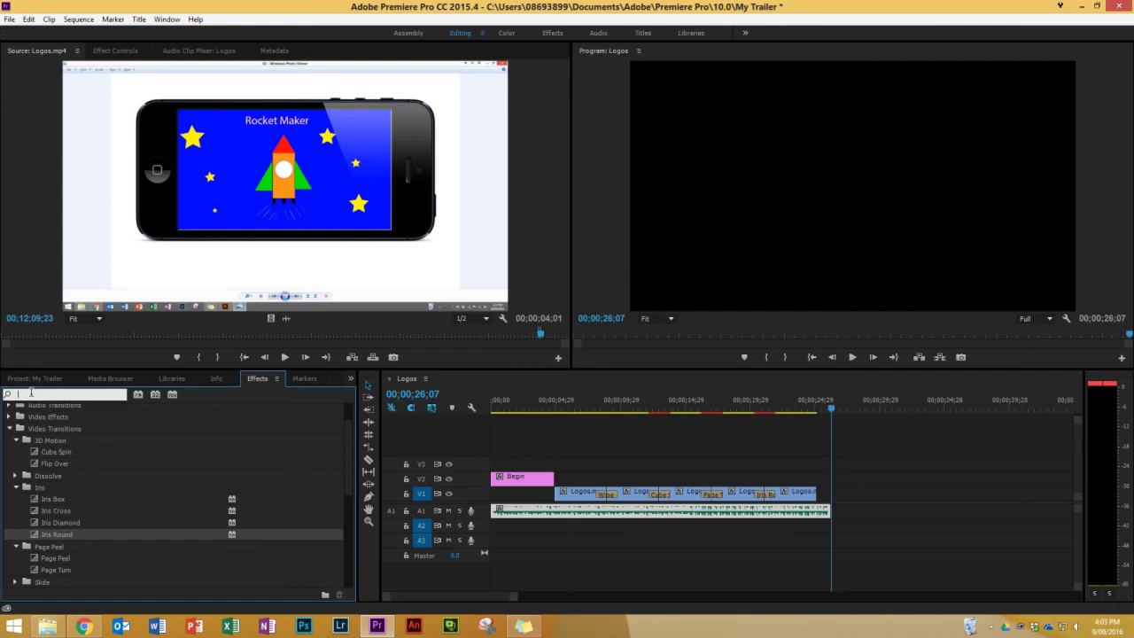
type("dip")
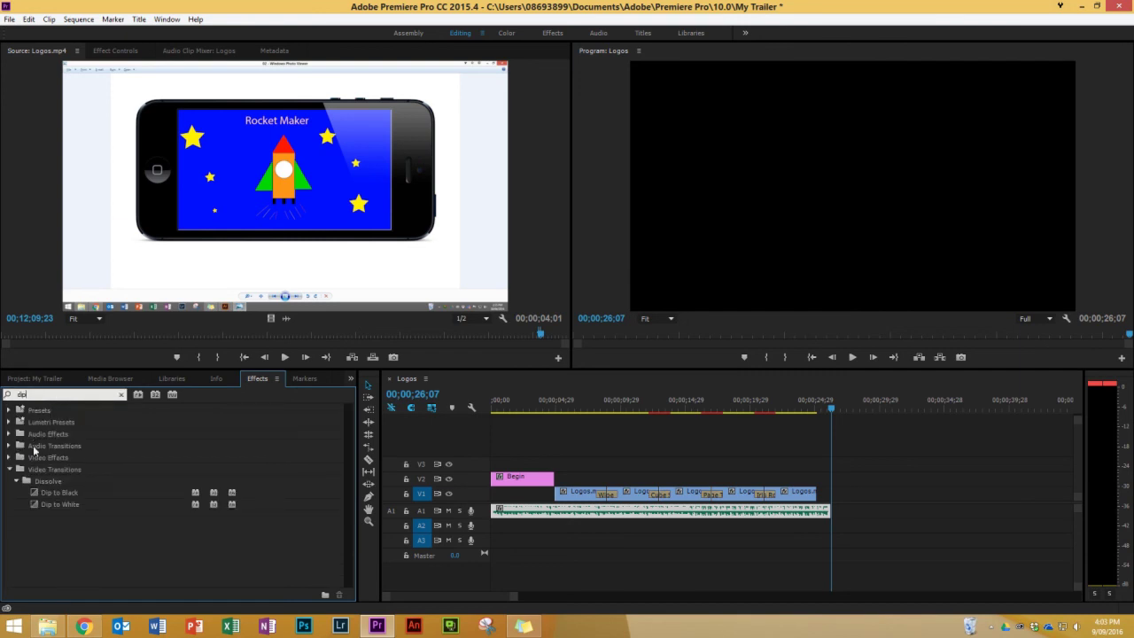
left_click(50, 495)
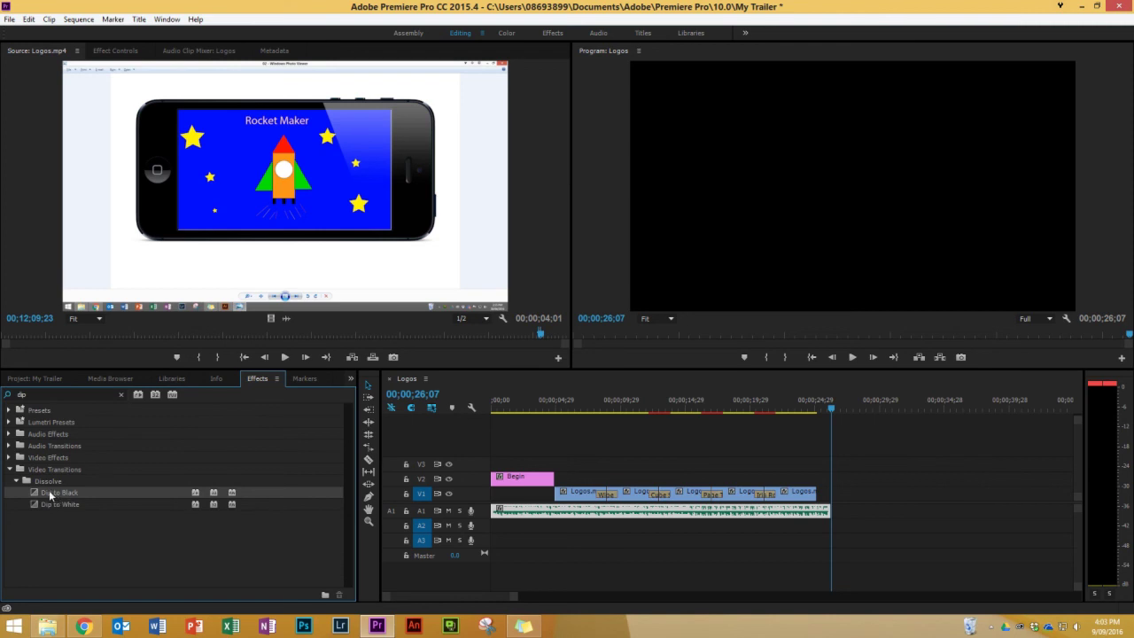
left_click_drag(44, 495, 819, 494)
left_click_drag(830, 413, 800, 414)
left_click(853, 358)
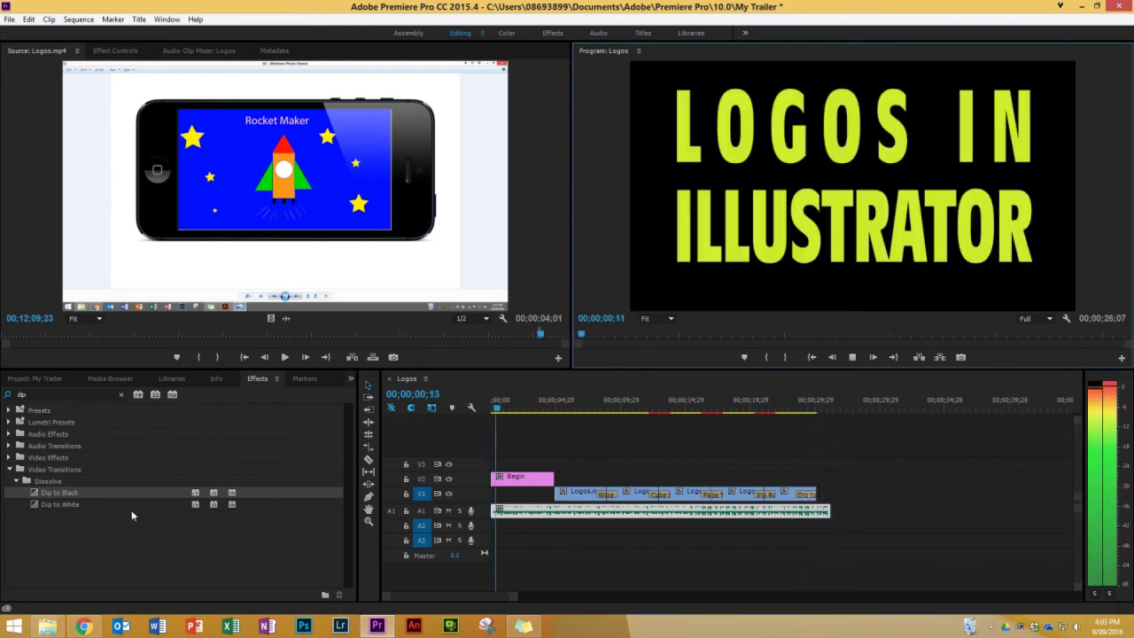
Step: Stop playback and apply a Constant Power crossfade to the end of the music on A1
left_click(852, 357)
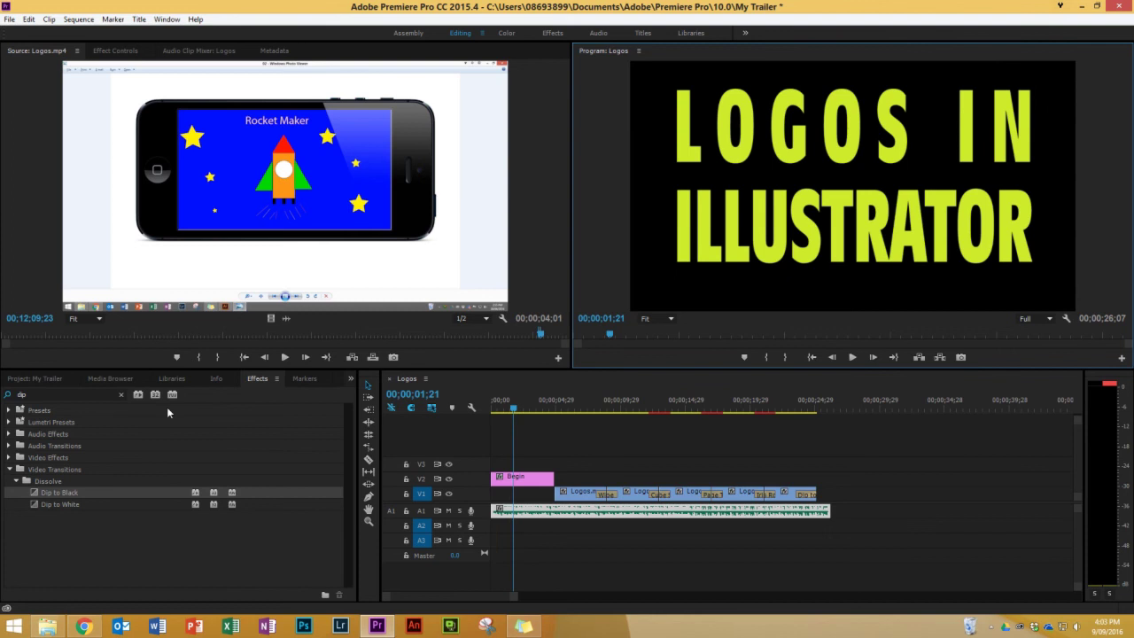
left_click(66, 393)
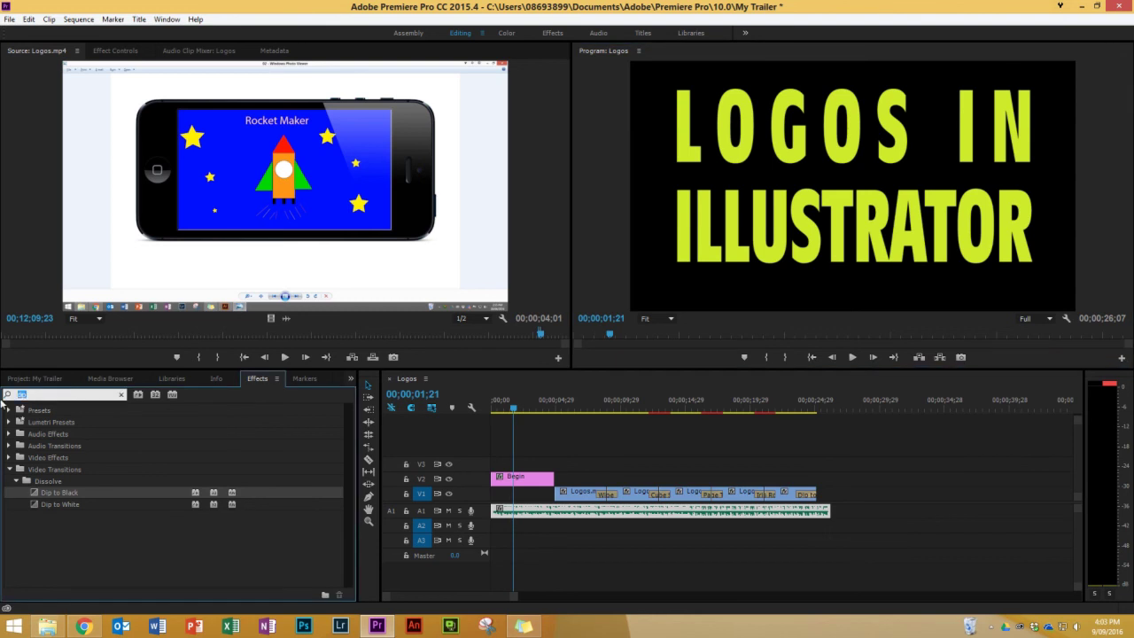
type("fade")
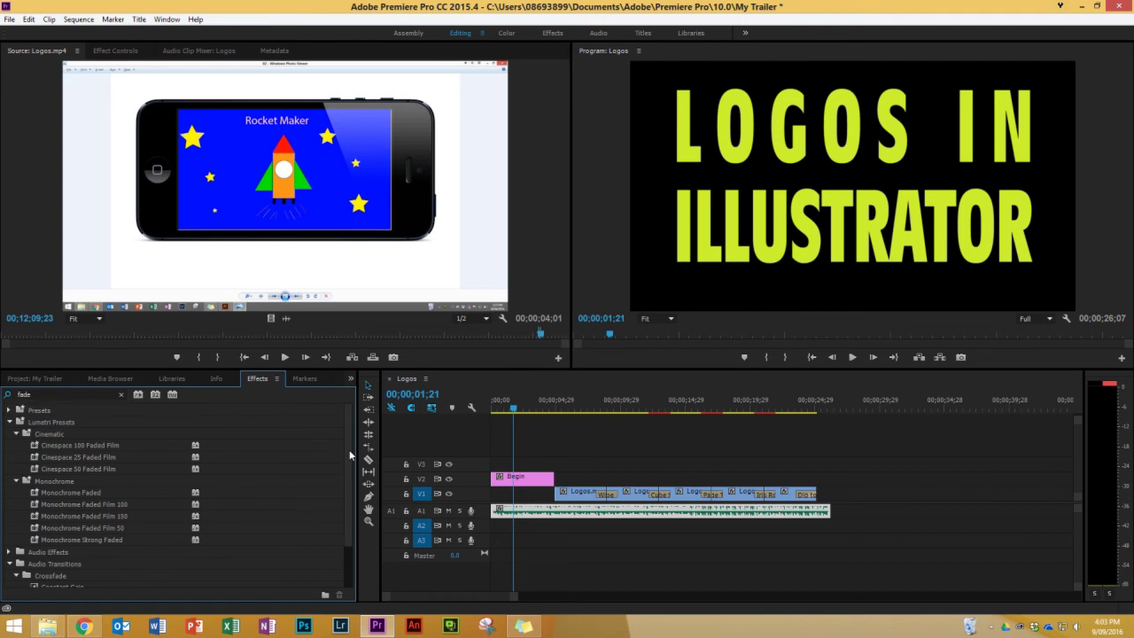
scroll(348, 459, "down", 3)
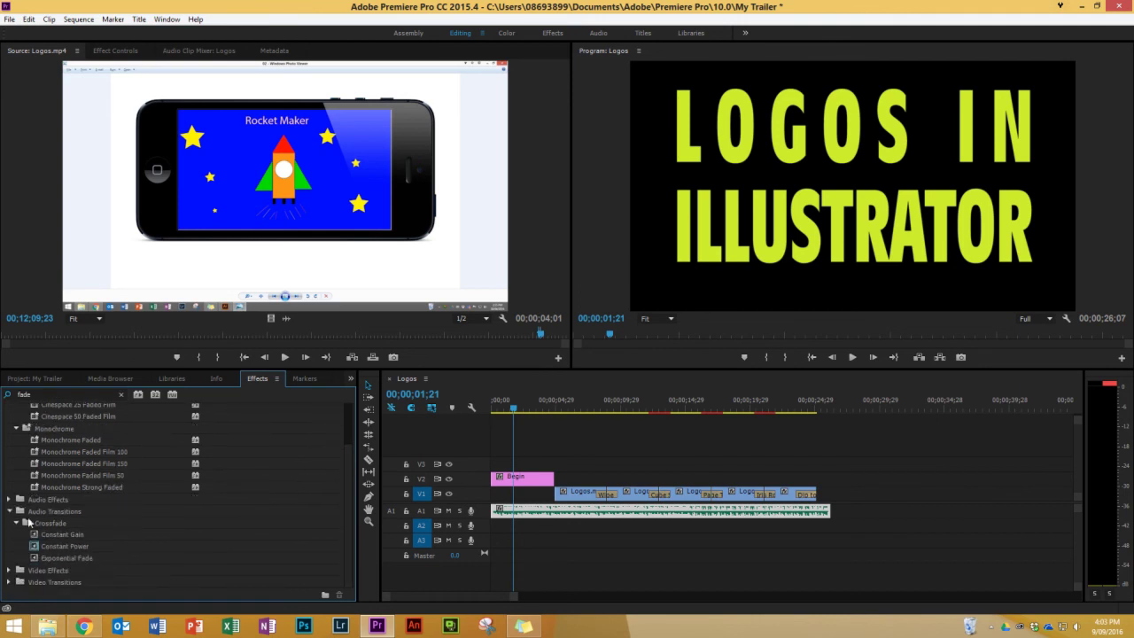
left_click(73, 549)
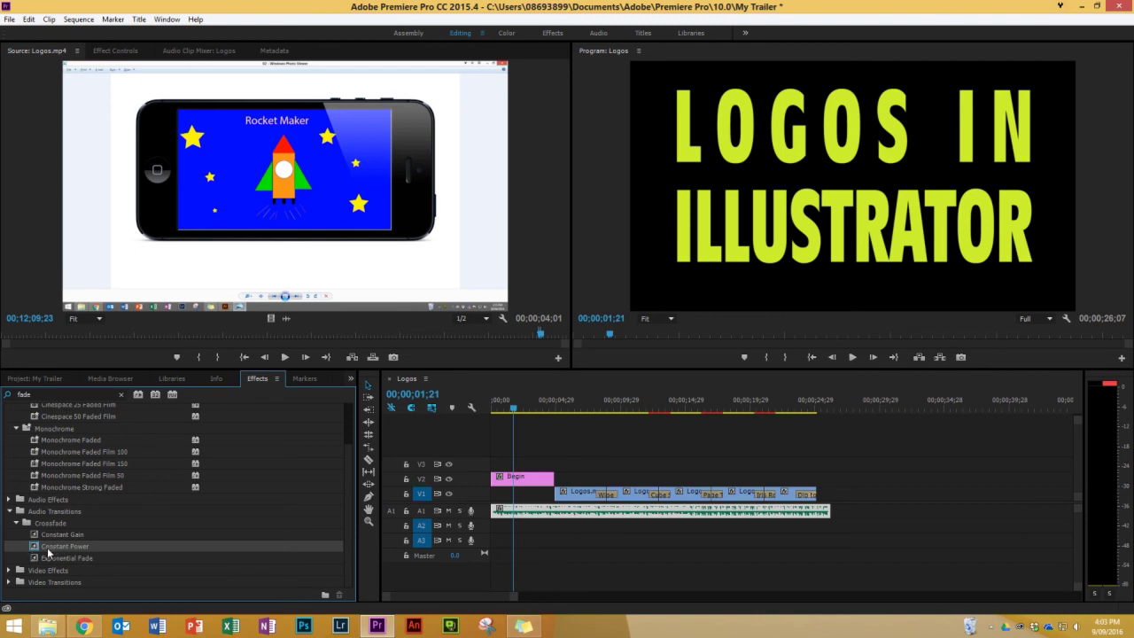
left_click_drag(49, 552, 617, 537)
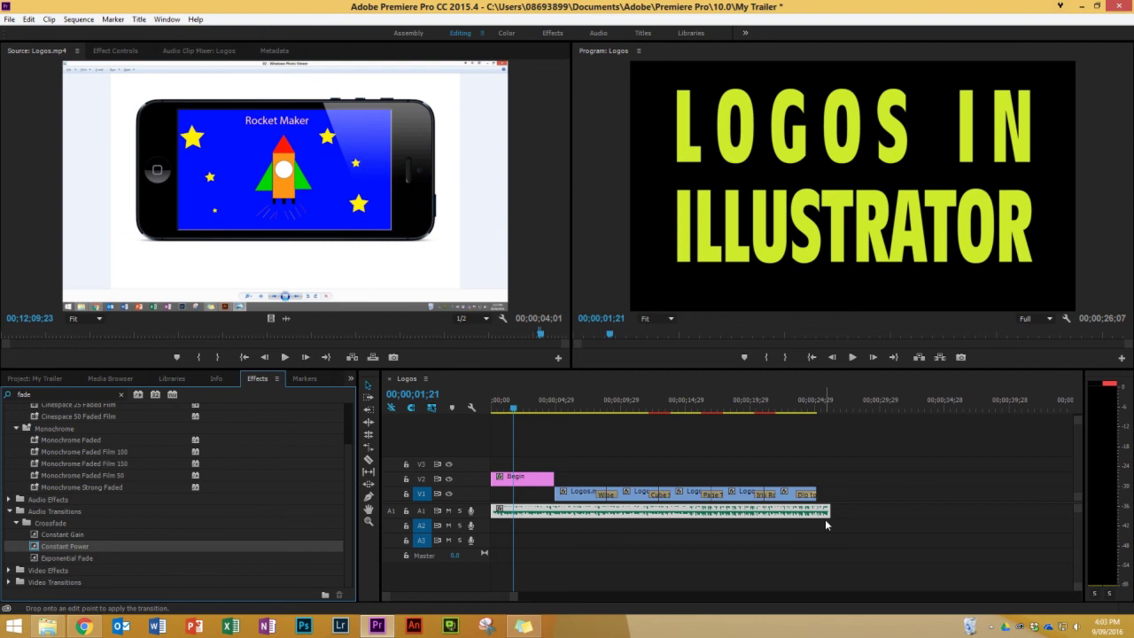
left_click_drag(826, 521, 827, 517)
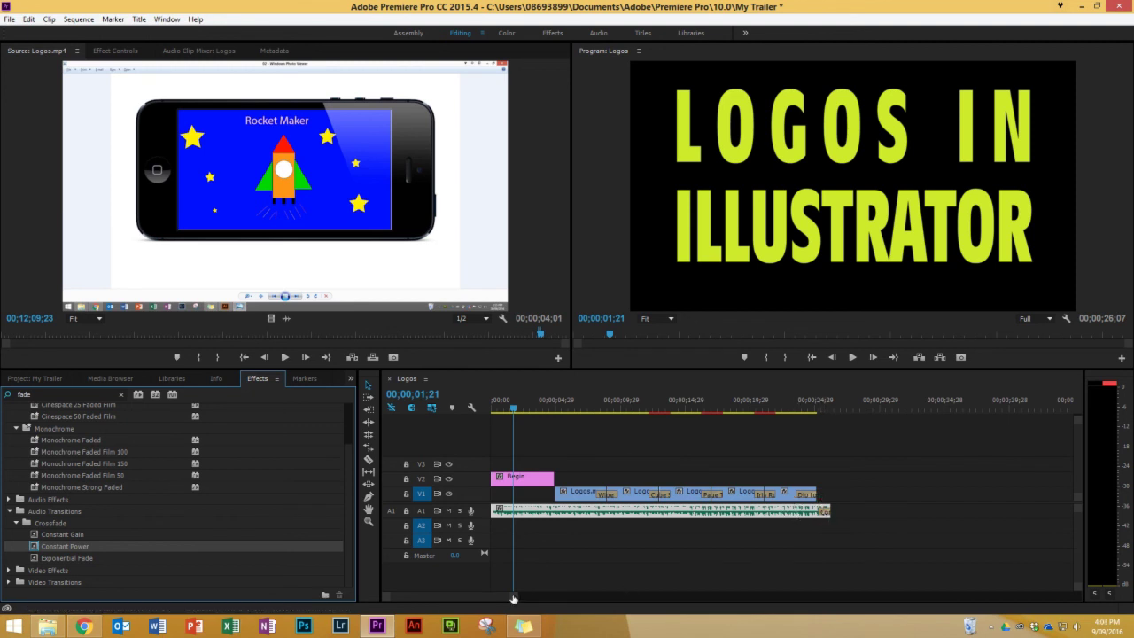
Step: Lengthen the Constant Power audio fade to about 00;00;02;21
left_click_drag(513, 599, 481, 593)
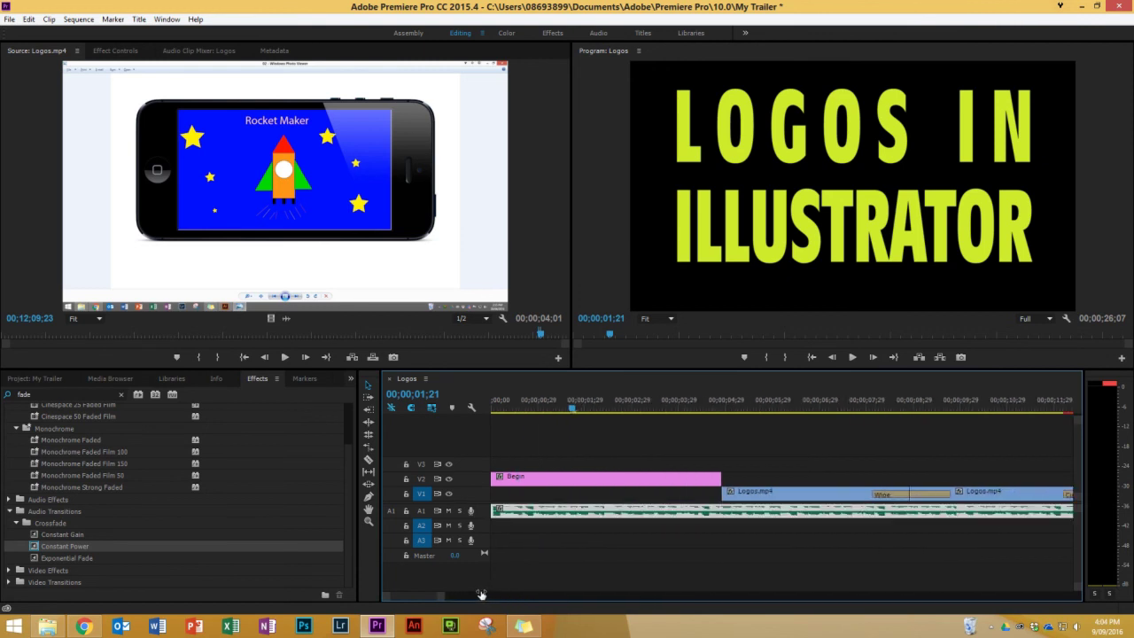
scroll(430, 600, "down", 8)
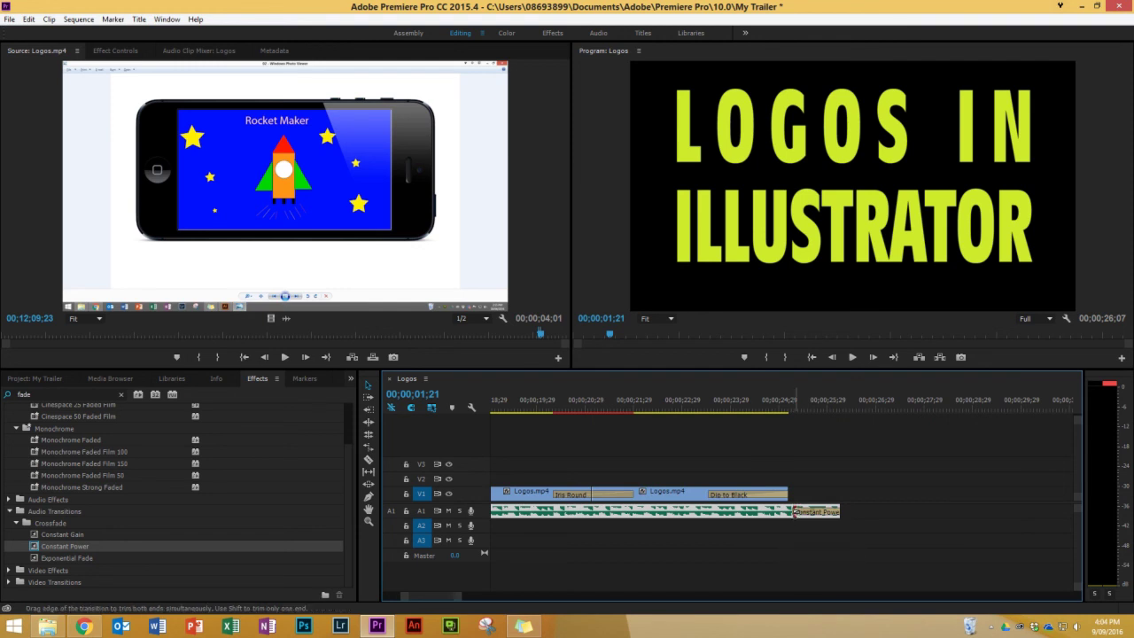
left_click_drag(794, 512, 712, 504)
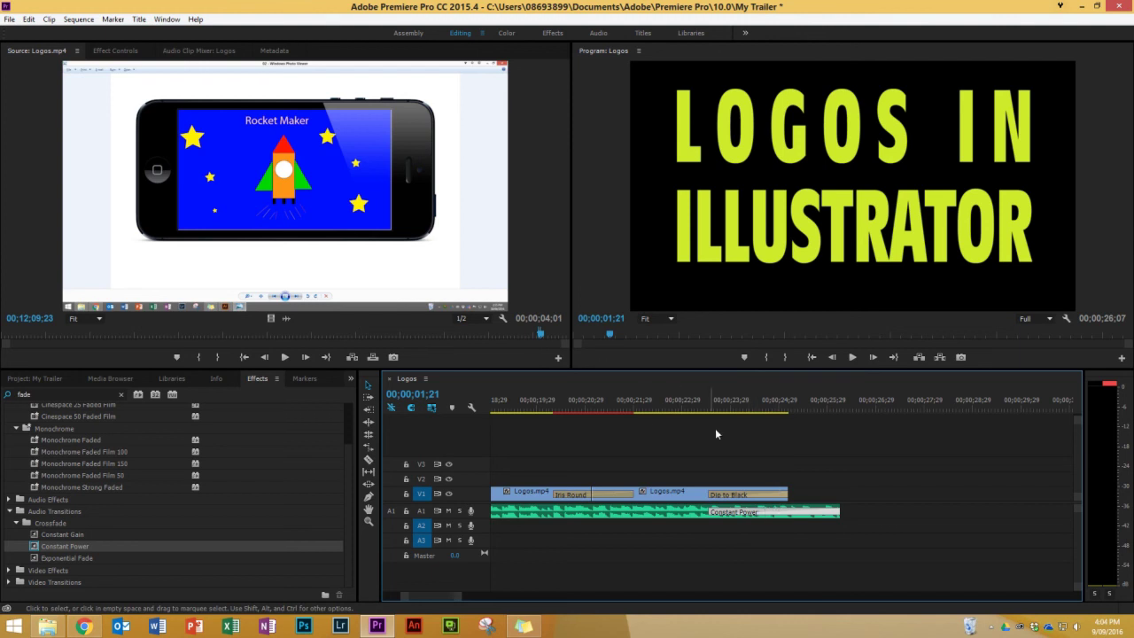
left_click(624, 406)
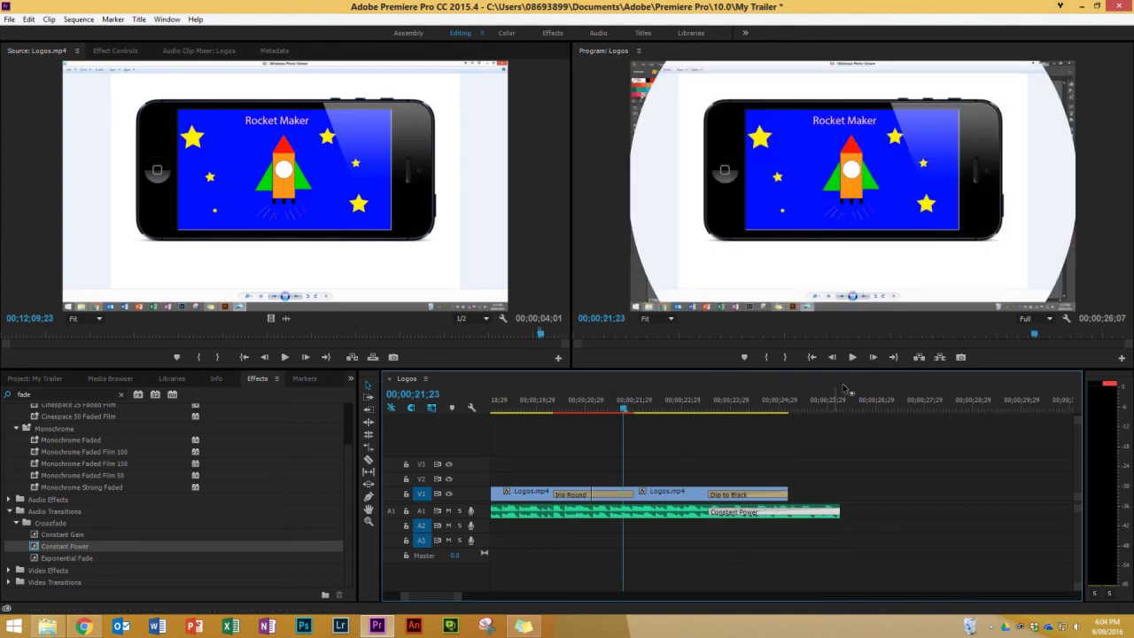
left_click(853, 359)
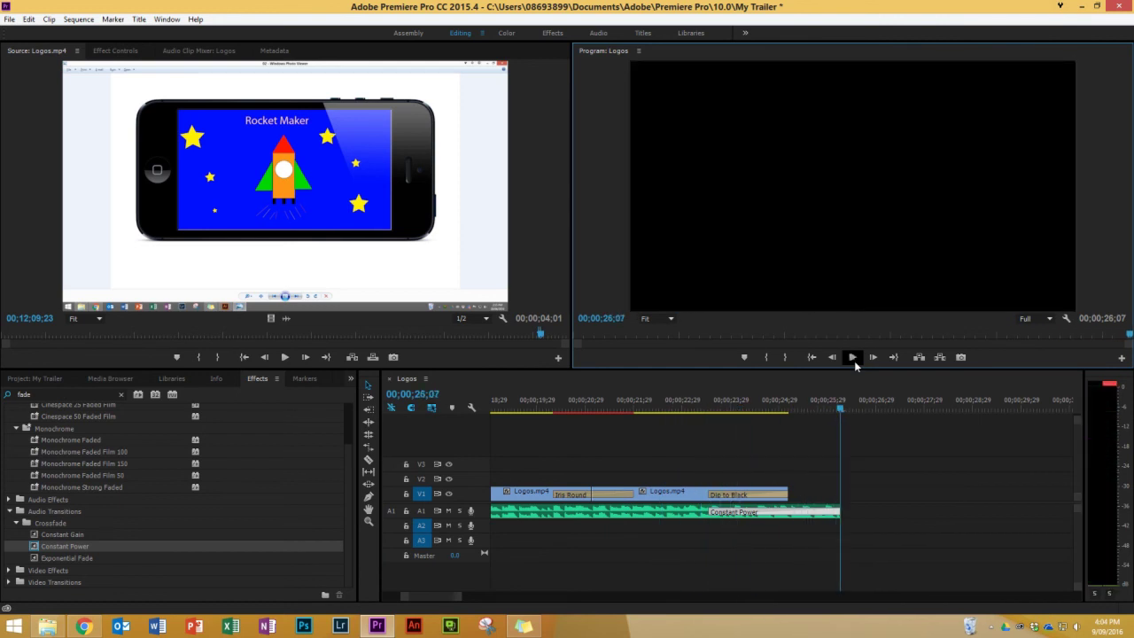
mouse_move(454, 601)
left_mouse_down()
mouse_move(418, 599)
mouse_move(516, 600)
mouse_move(456, 600)
left_mouse_up()
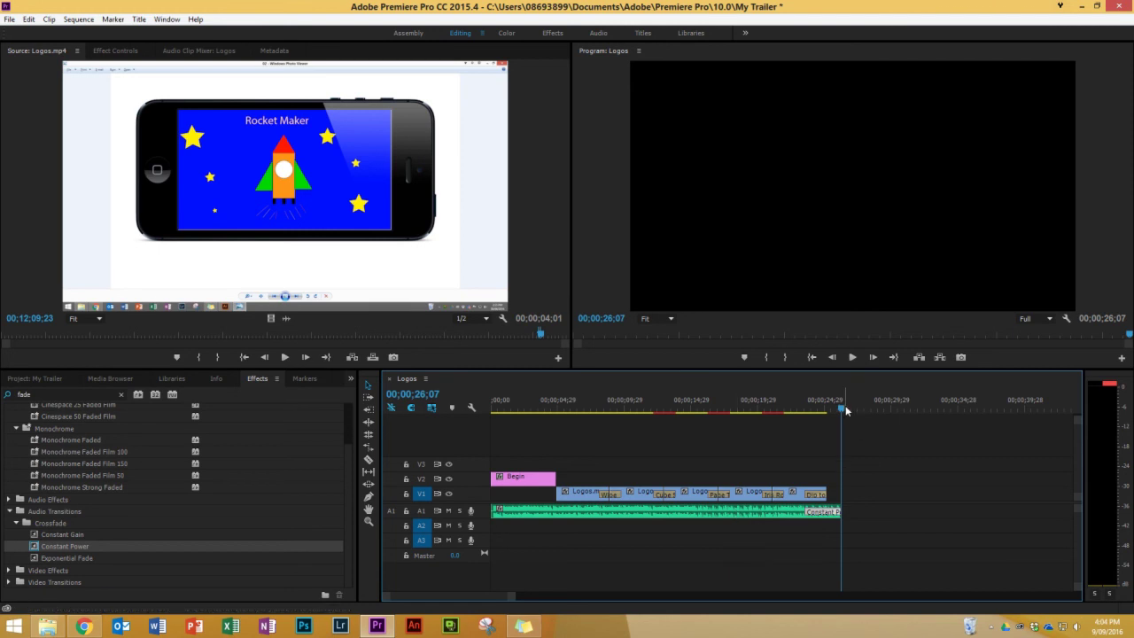
Step: Save the project and open the Export Settings dialog with File > Export > Media
left_click(9, 18)
left_click(14, 116)
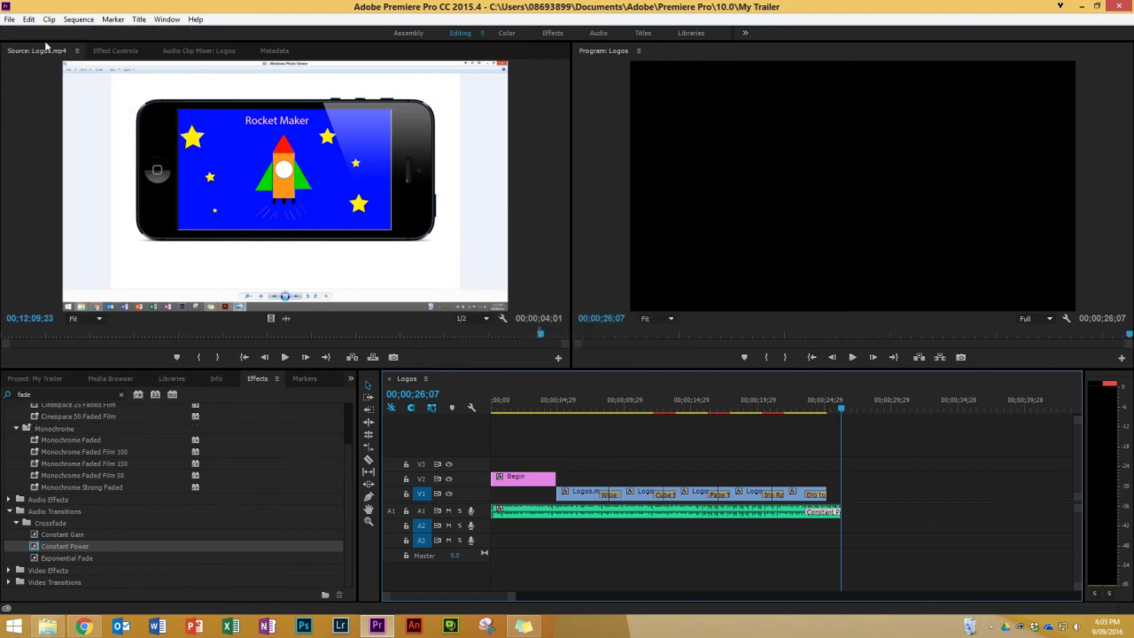
left_click(8, 20)
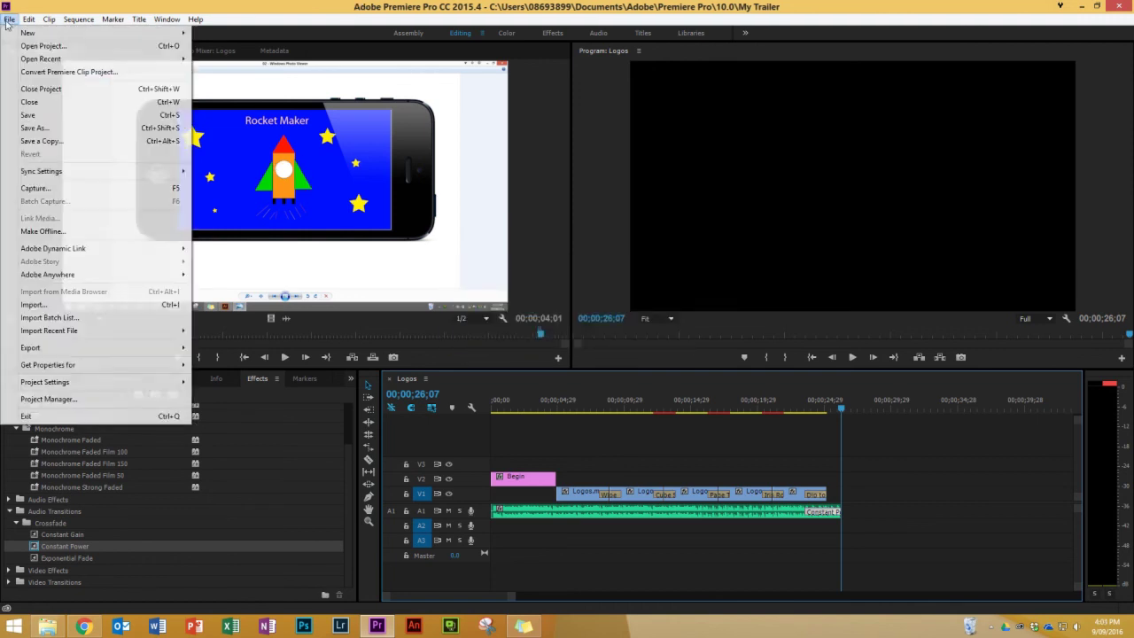
mouse_move(91, 353)
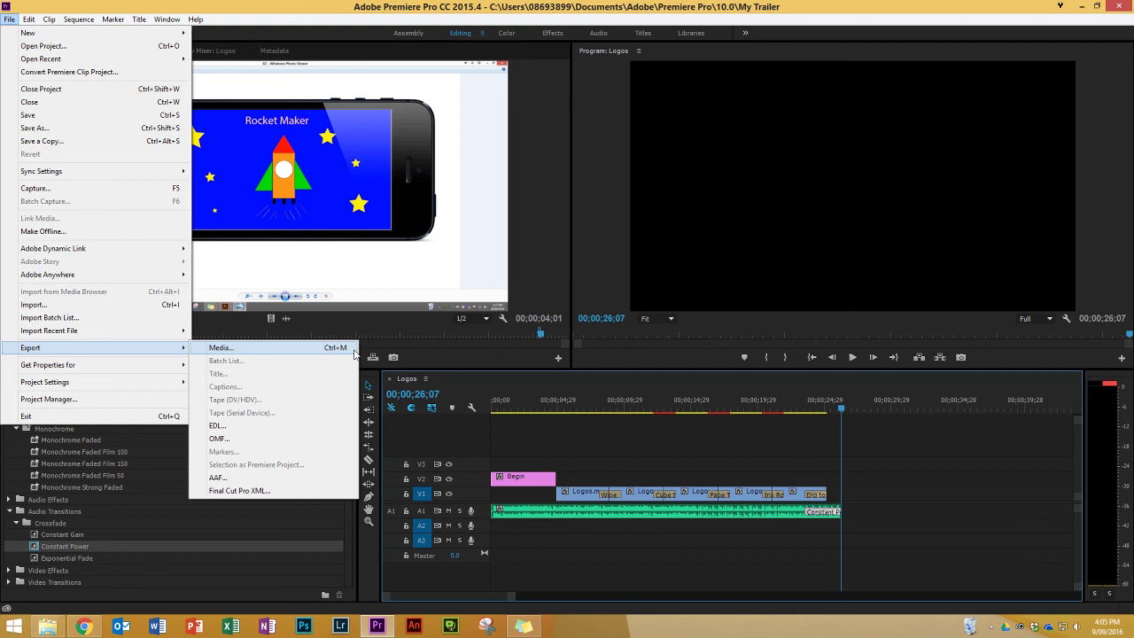
left_click(354, 353)
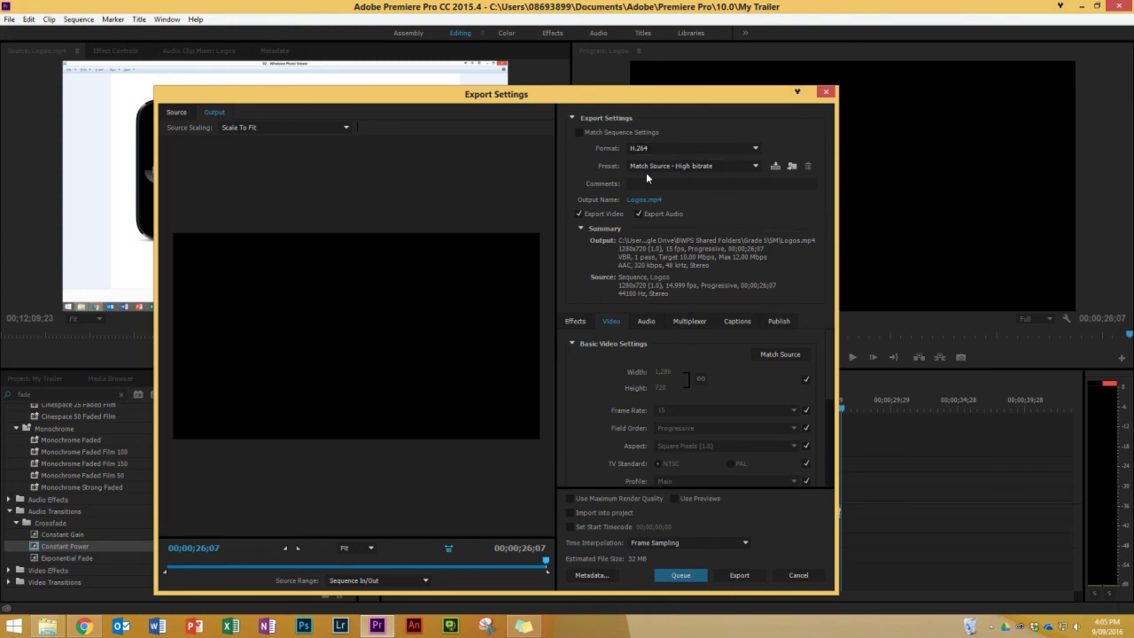
Step: Select the YouTube 1080p HD export preset, giving 1920x1080 output at 16 Mbps
left_click(740, 167)
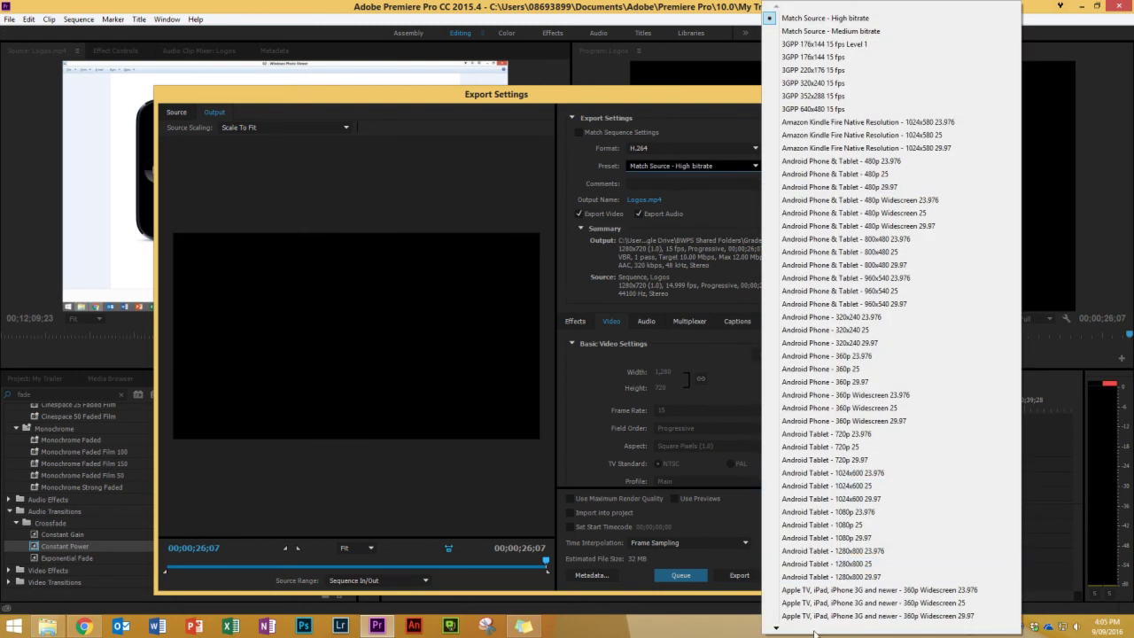
mouse_move(814, 630)
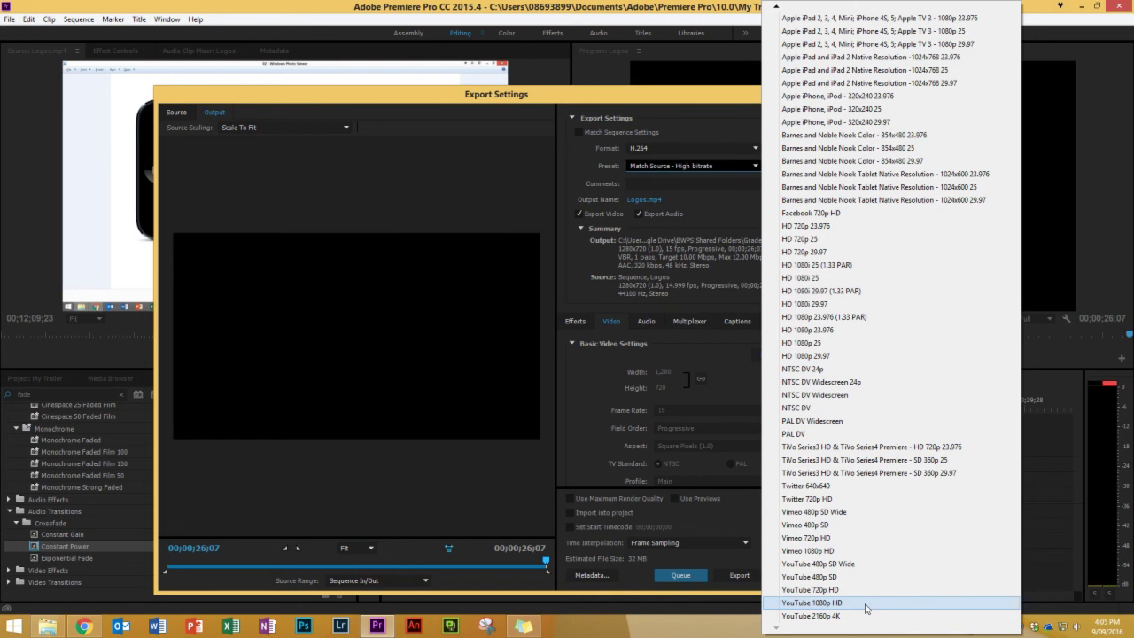
left_click(866, 604)
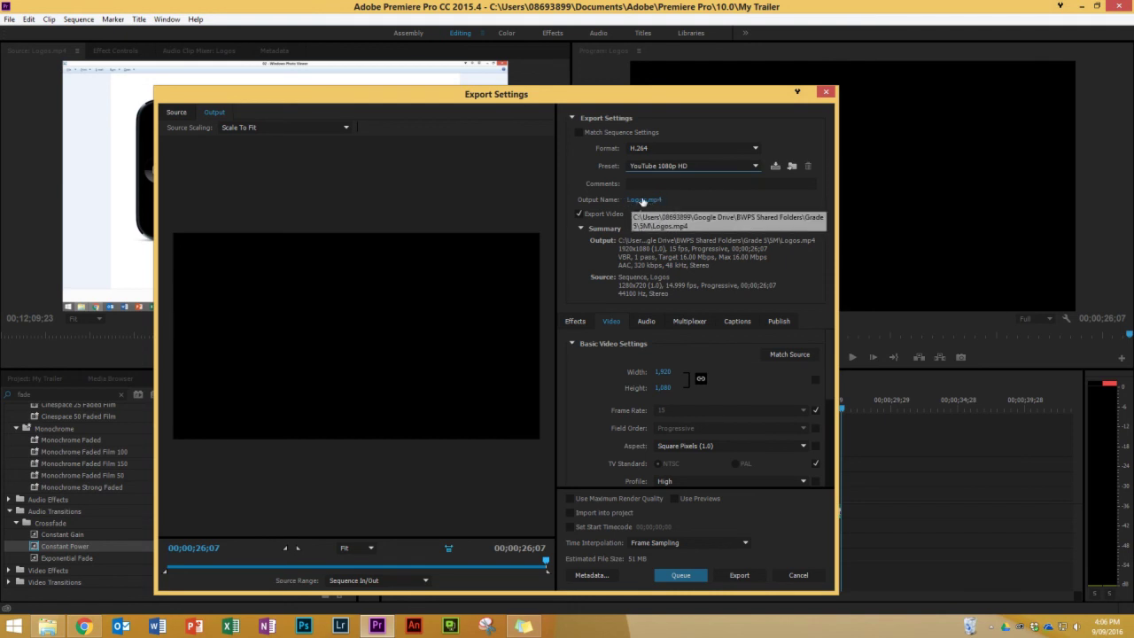
Step: Name the export output 'Logos Trailer' and save it to the Videos folder
left_click(643, 202)
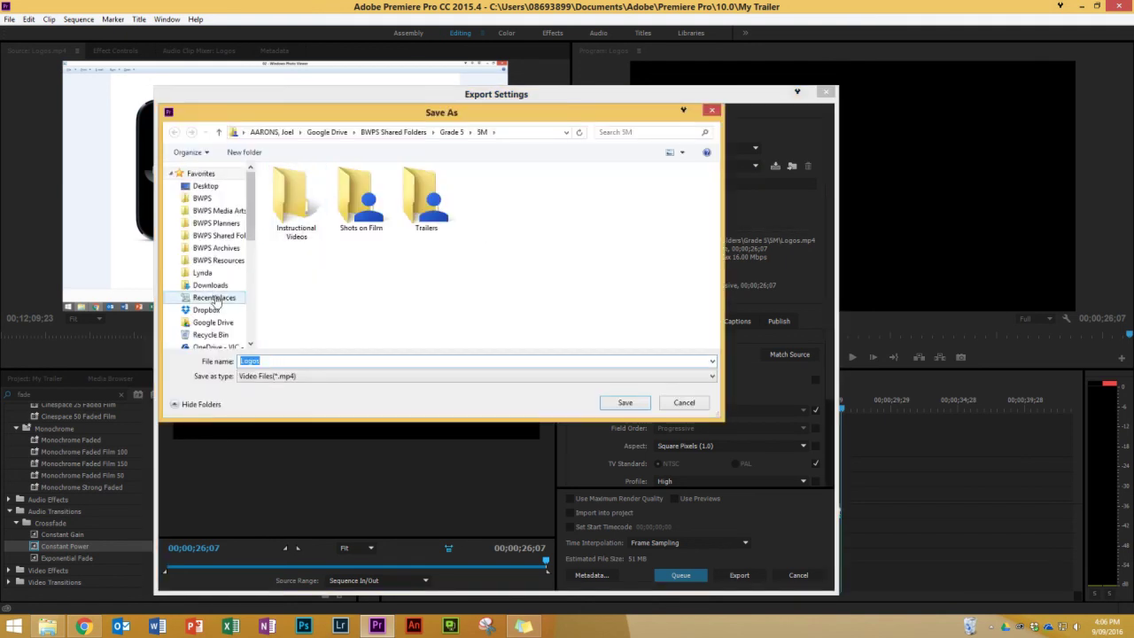
scroll(217, 314, "down", 4)
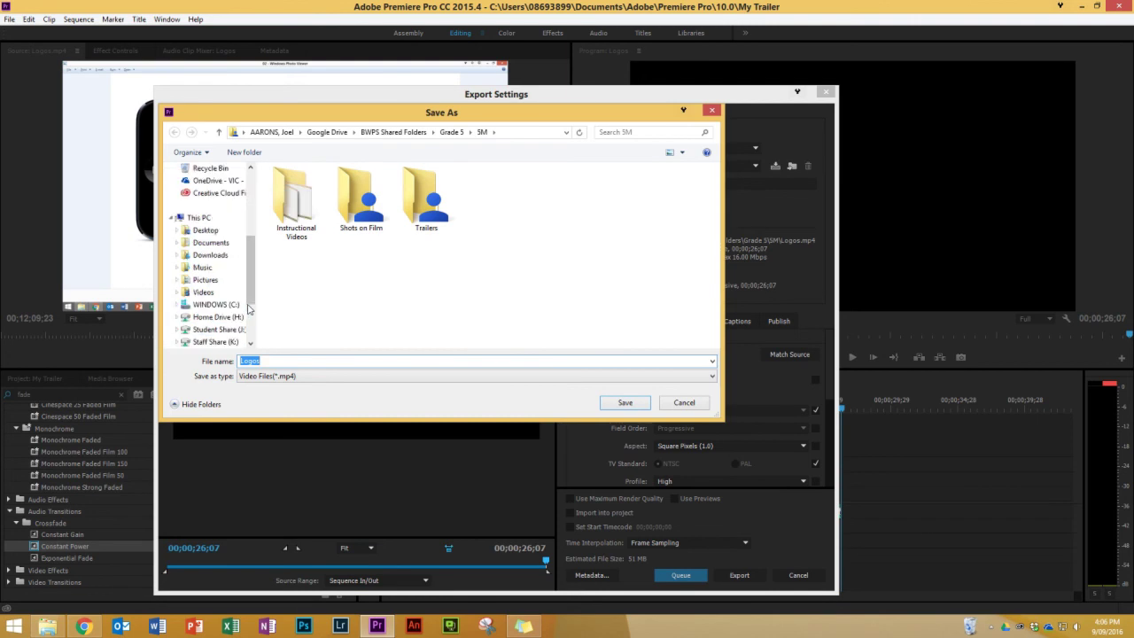
left_click(204, 294)
left_click(283, 361)
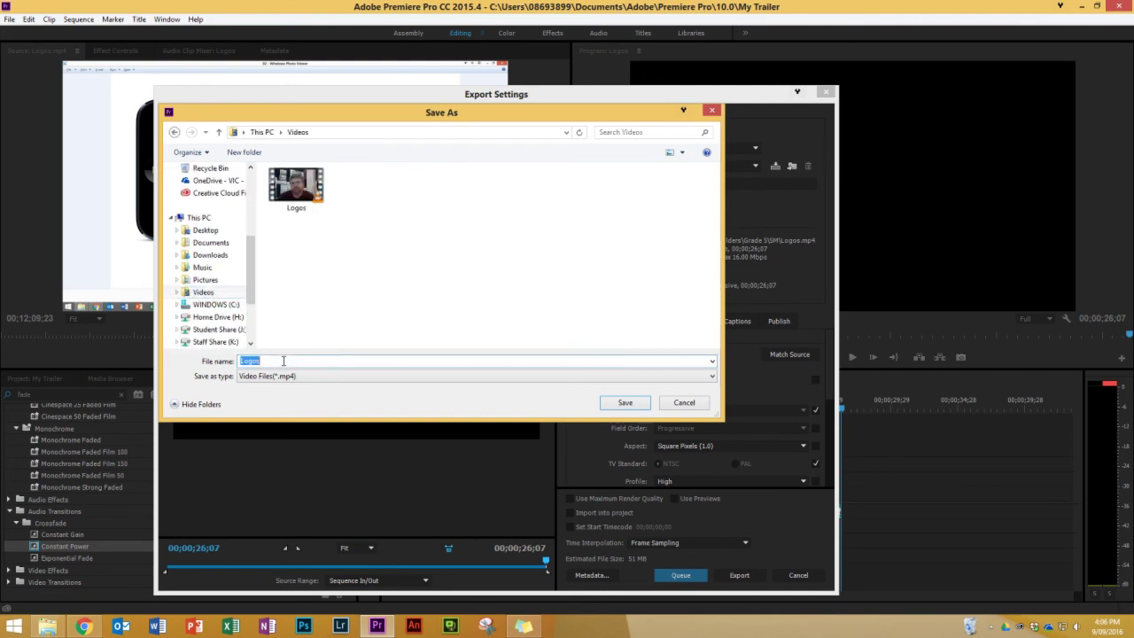
type("Logos Trailer")
left_click(619, 400)
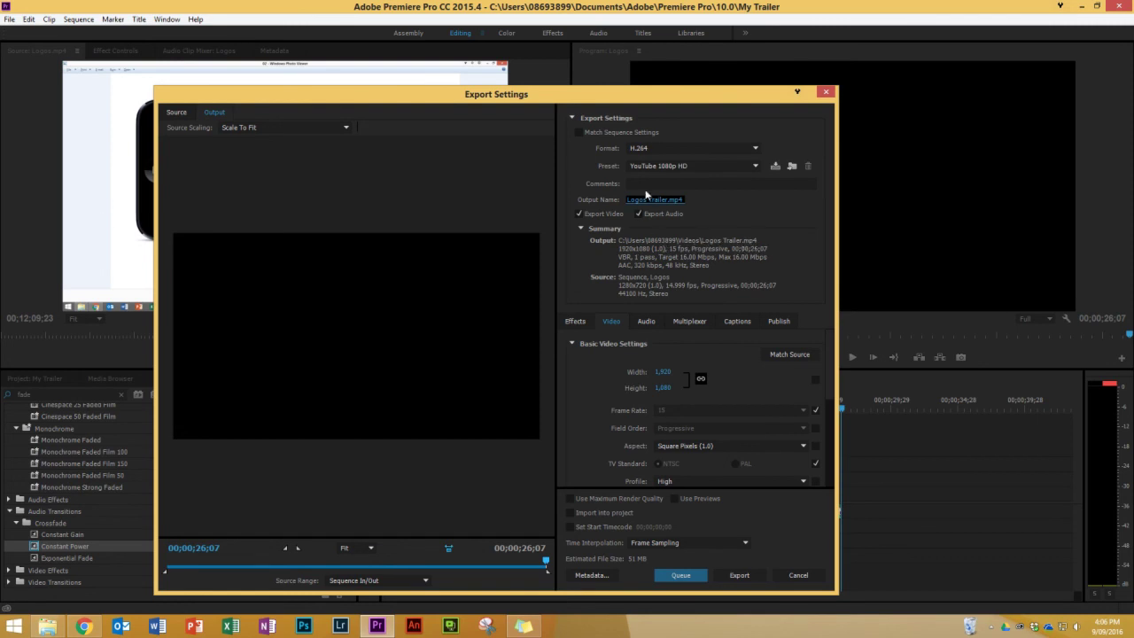
Step: Export the trailer, encoding Logos Trailer.mp4 with the YouTube 1080p HD settings
left_click(739, 575)
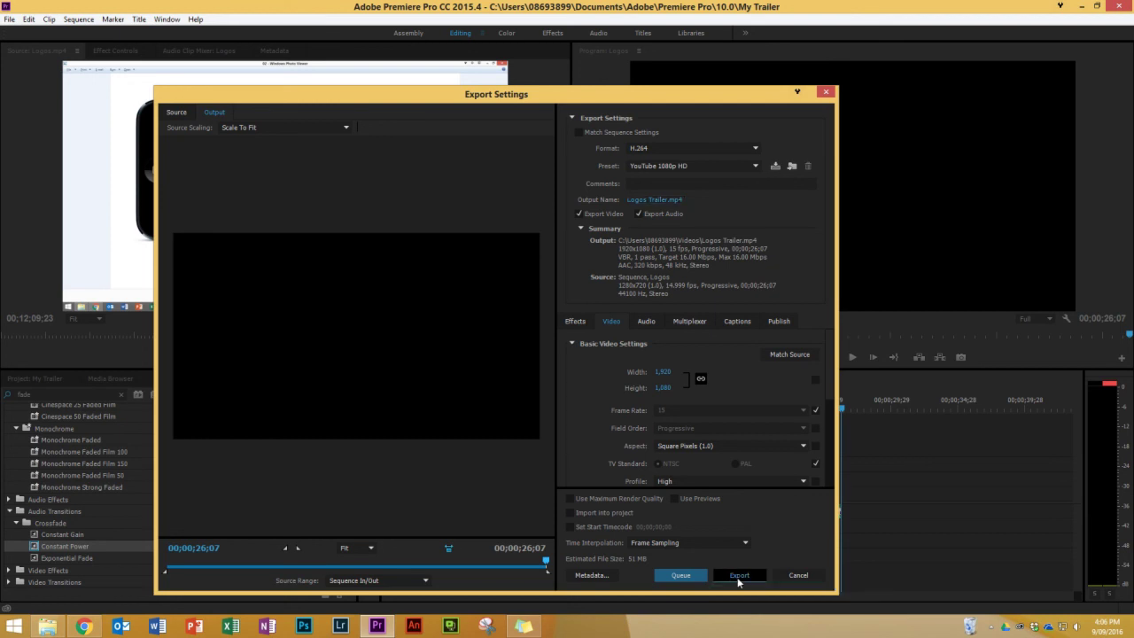